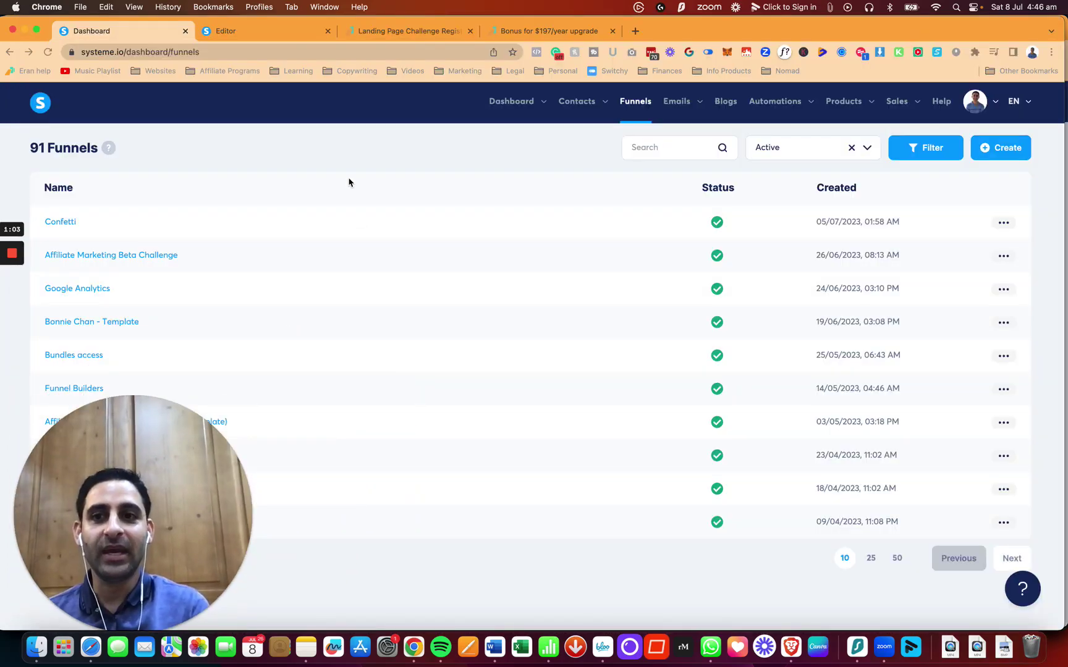
Create a funnel named "Currency EURO" with the Sell goal and Euro as its currency
{"action": "left_click", "coordinate": [997, 149]}
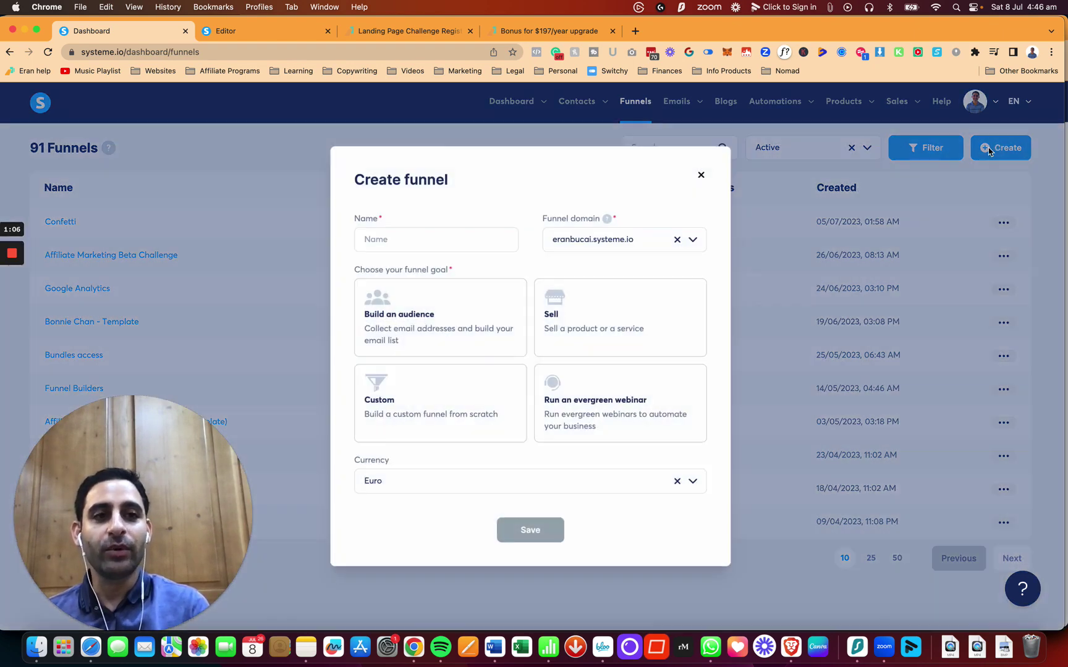
{"action": "left_click", "coordinate": [573, 330]}
{"action": "left_click", "coordinate": [439, 242]}
{"action": "type", "text": "Currency EURO"}
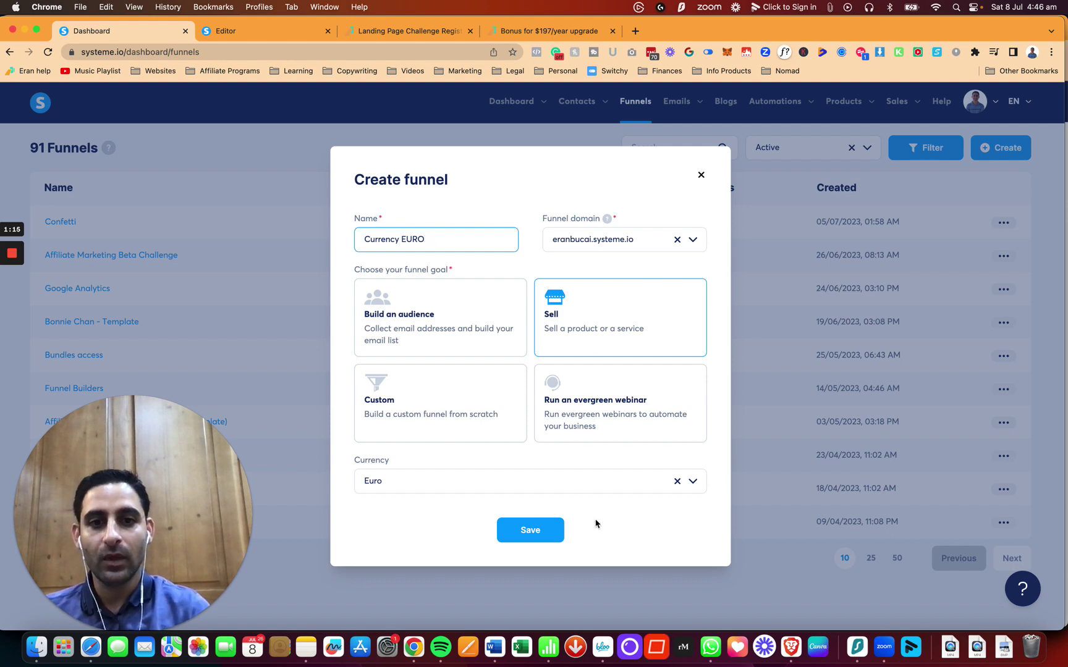
{"action": "left_click", "coordinate": [545, 531]}
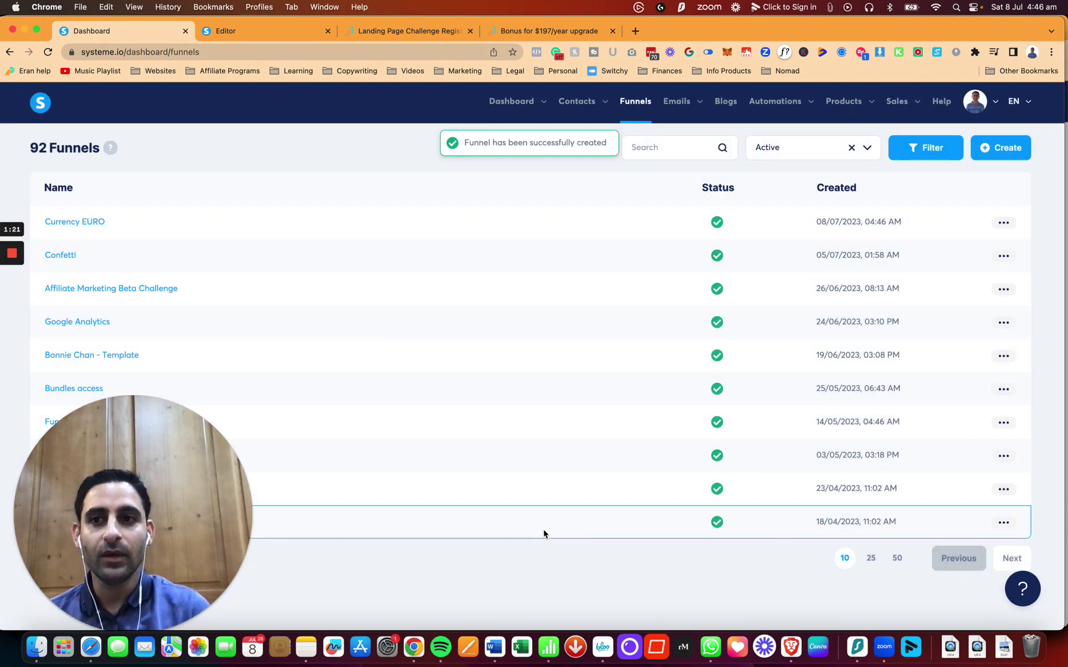
In the Currency EURO funnel, assign the first template to the Order Form and the "Thank you for registering!" template to the Thank You Page
{"action": "left_click", "coordinate": [82, 223]}
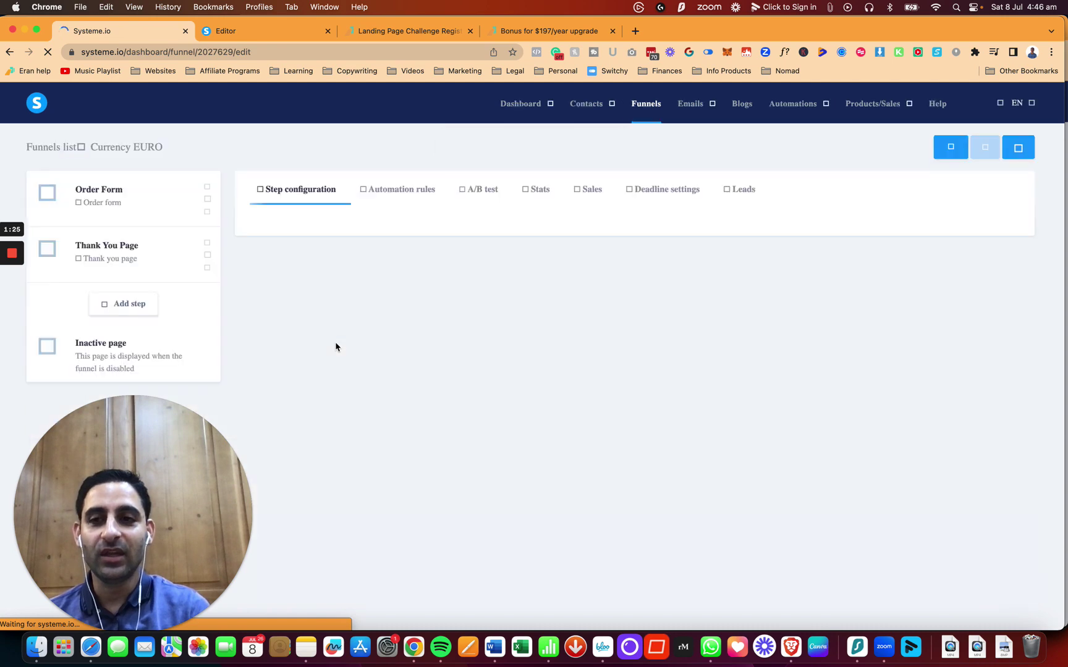
{"action": "left_click", "coordinate": [130, 276]}
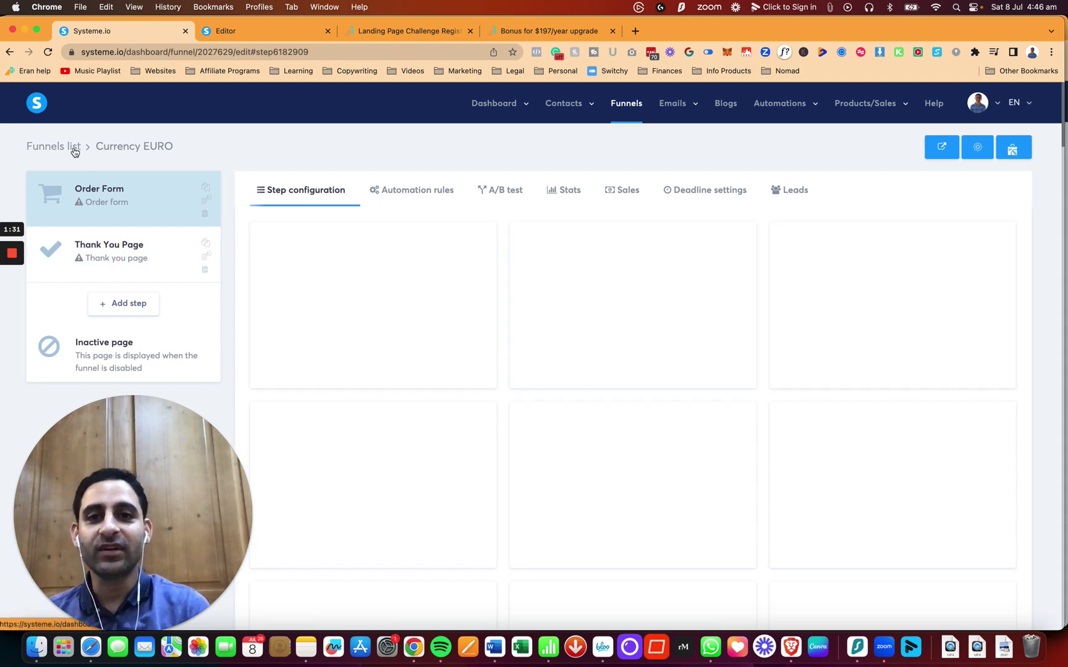
{"action": "mouse_move", "coordinate": [427, 308]}
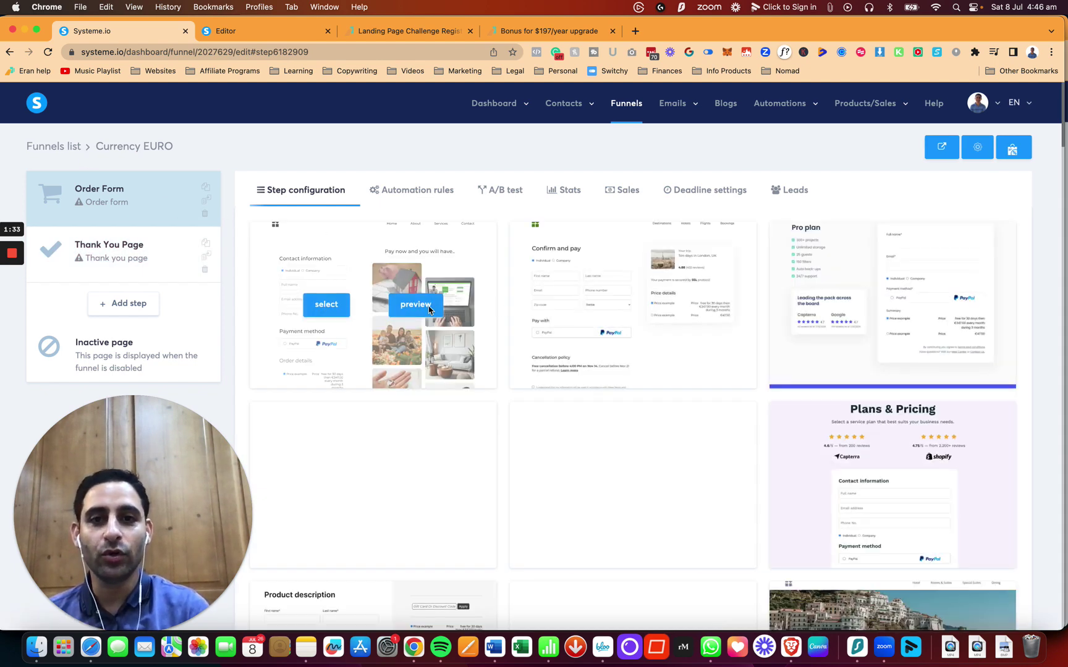
{"action": "left_click", "coordinate": [327, 309]}
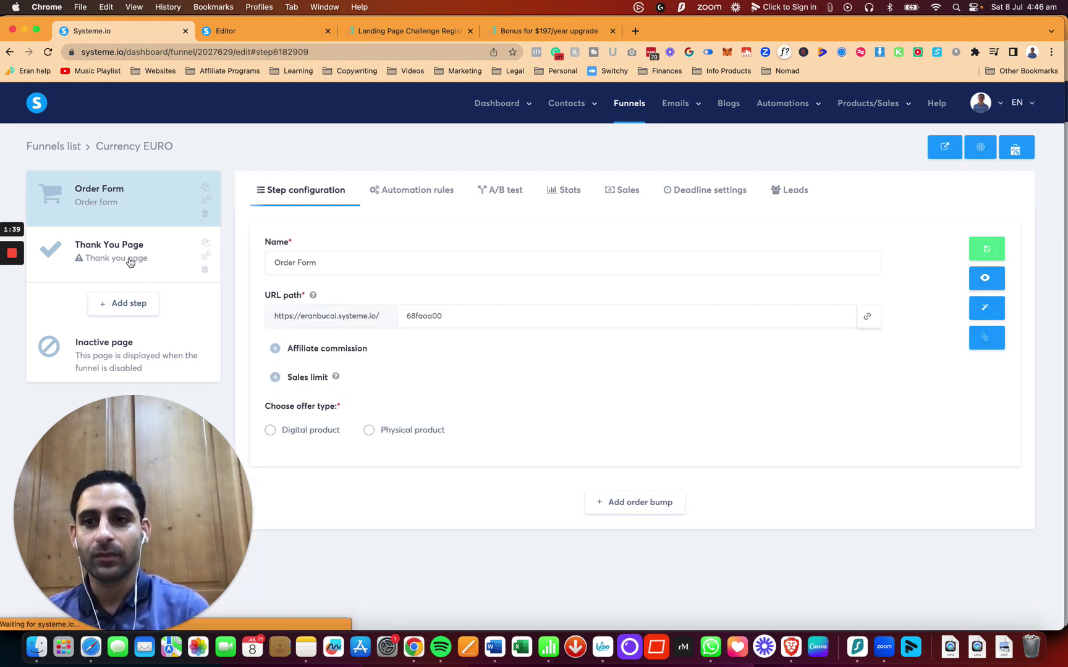
{"action": "left_click", "coordinate": [129, 262]}
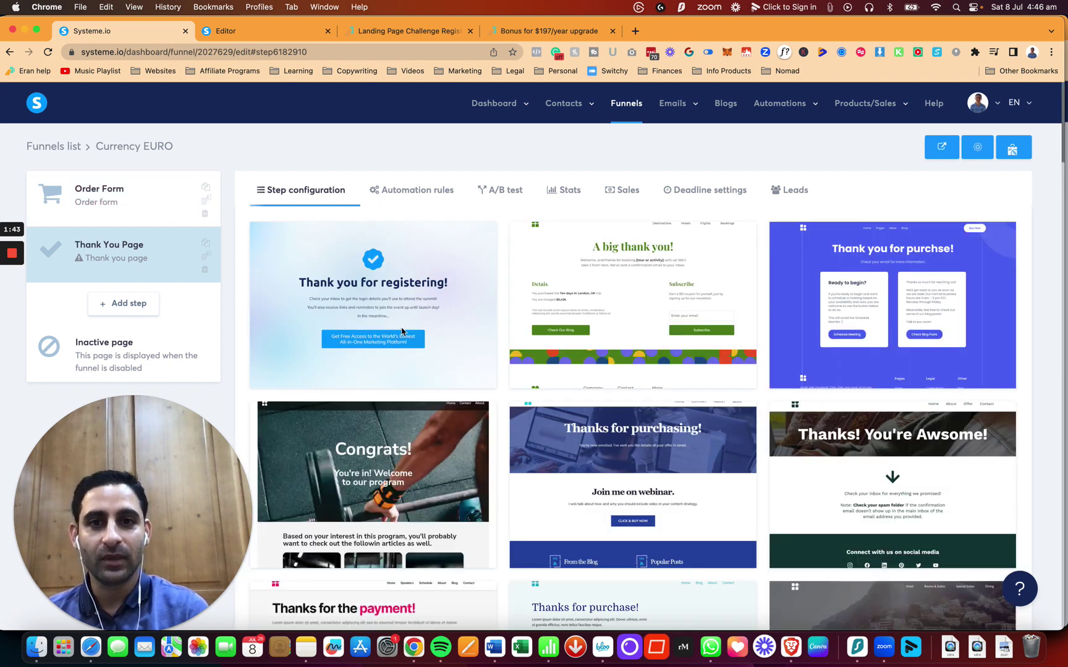
{"action": "left_click", "coordinate": [332, 303]}
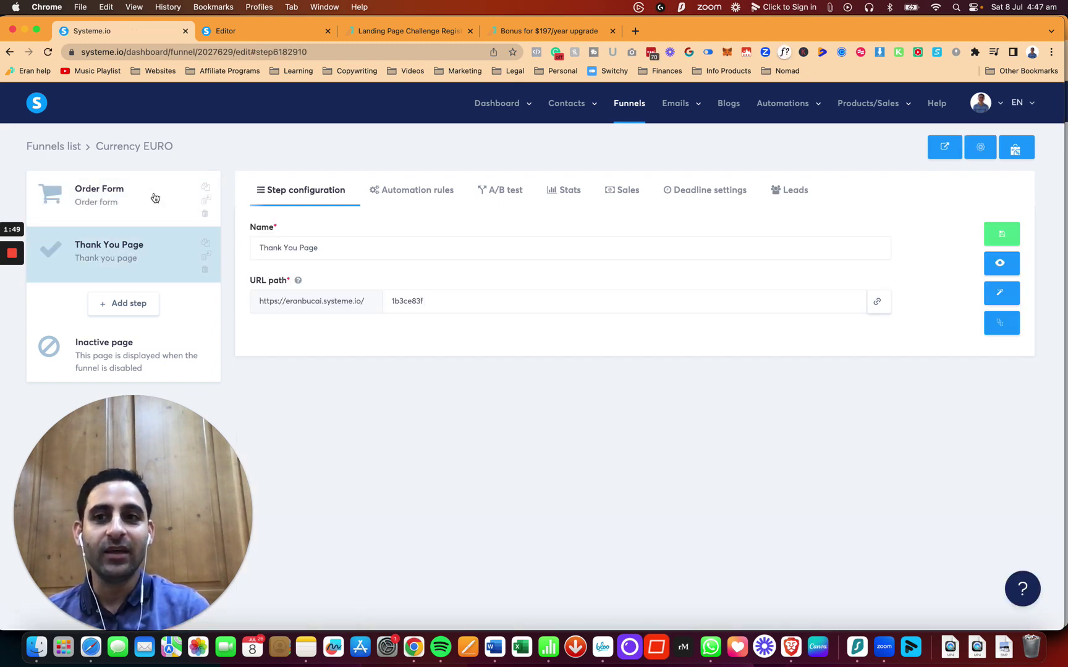
Open the Order Form page in the page editor and review its contact and payment sections
{"action": "left_click", "coordinate": [121, 204]}
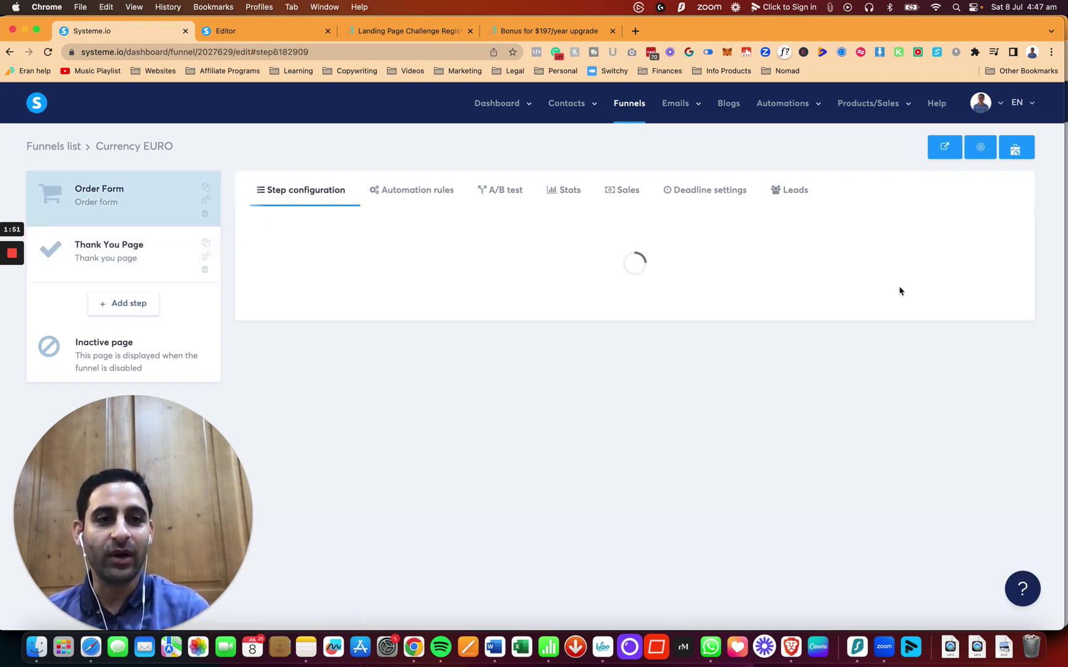
{"action": "left_click", "coordinate": [990, 314]}
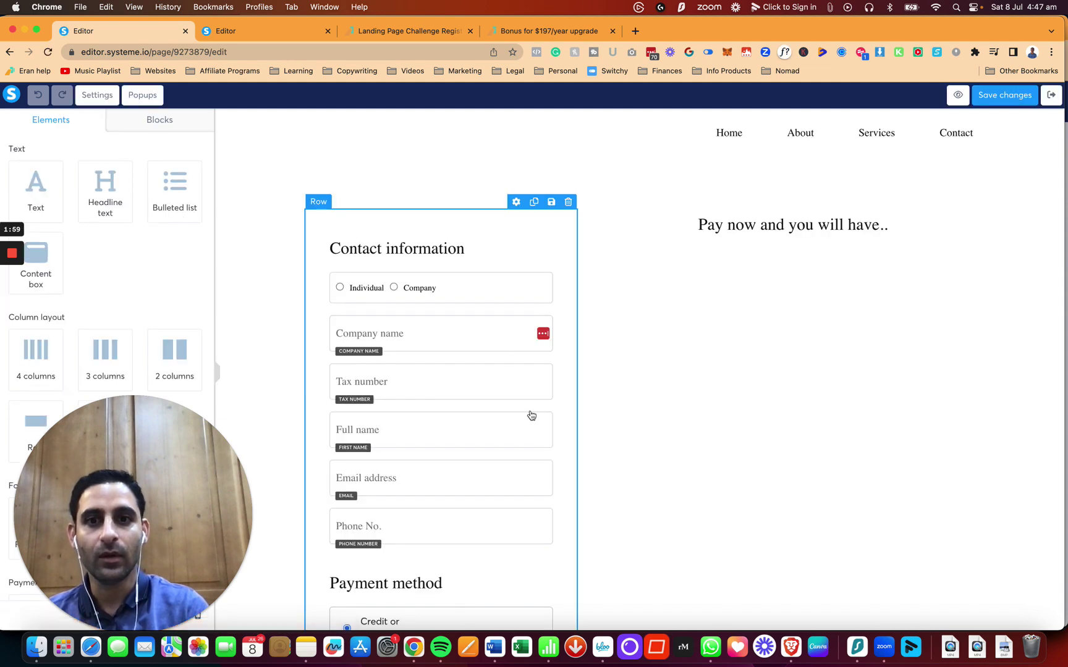
{"action": "scroll", "coordinate": [460, 451], "scroll_direction": "down", "scroll_amount": 6}
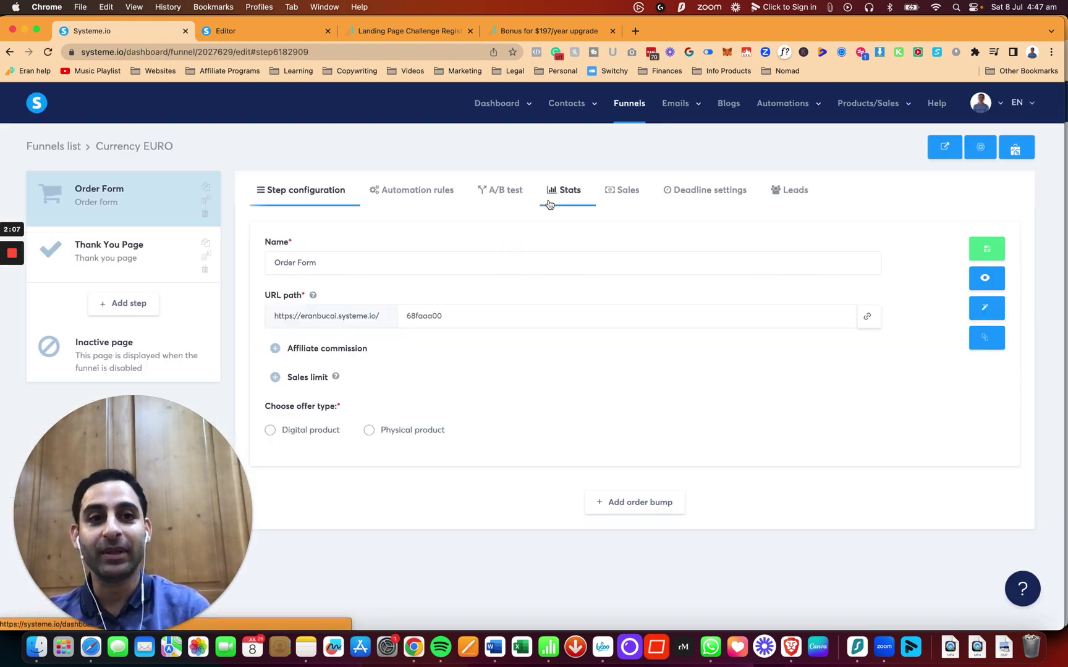
Check the currency setting in the Currency EURO funnel's settings and close them without saving
{"action": "left_click", "coordinate": [980, 148]}
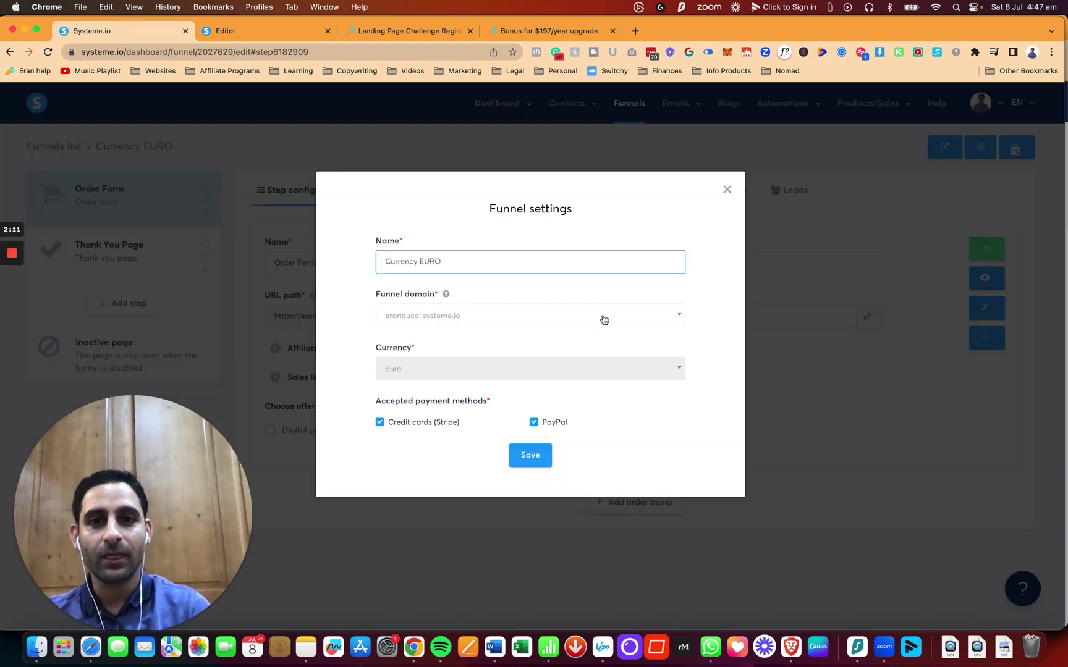
{"action": "left_click", "coordinate": [441, 374]}
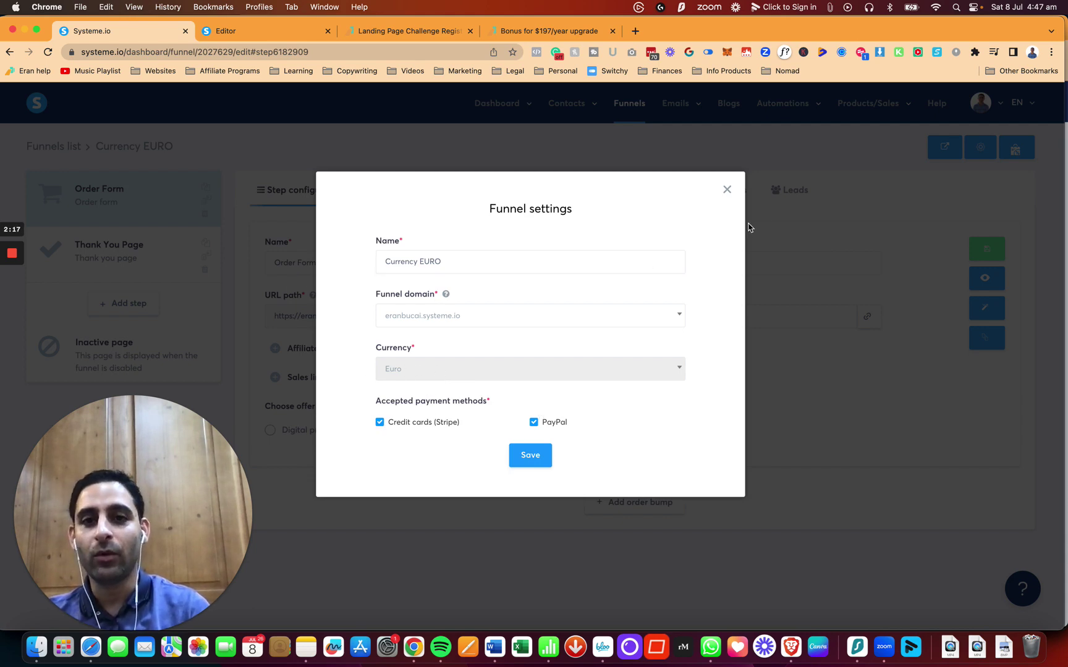
{"action": "left_click", "coordinate": [727, 189]}
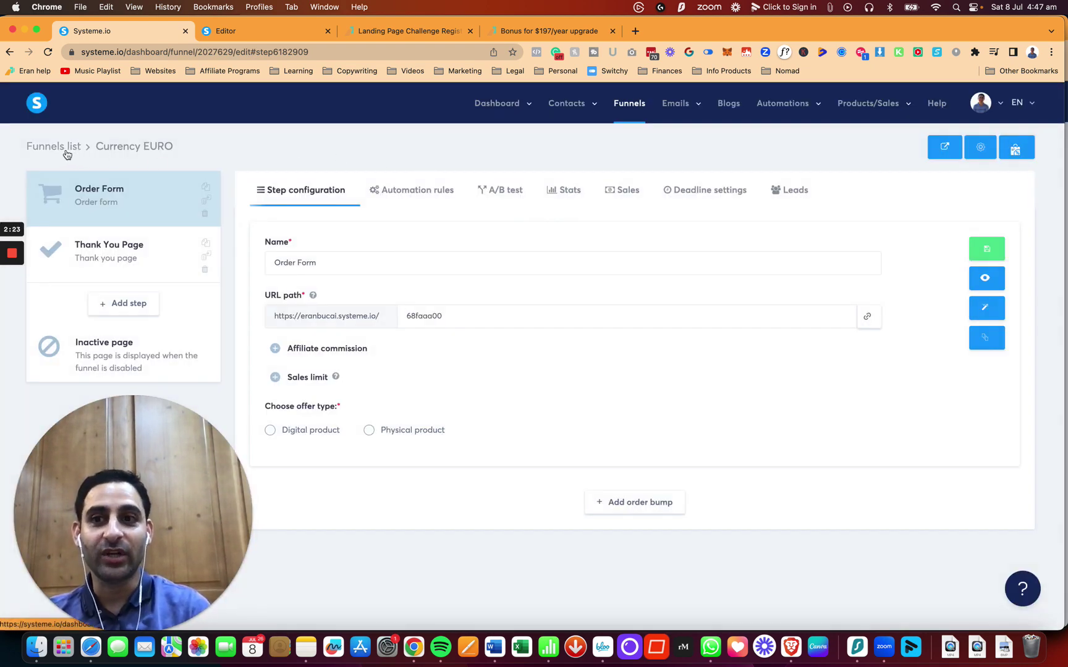
Rename the Order Form step to "Order Form EURO" and save it
{"action": "left_click", "coordinate": [339, 259]}
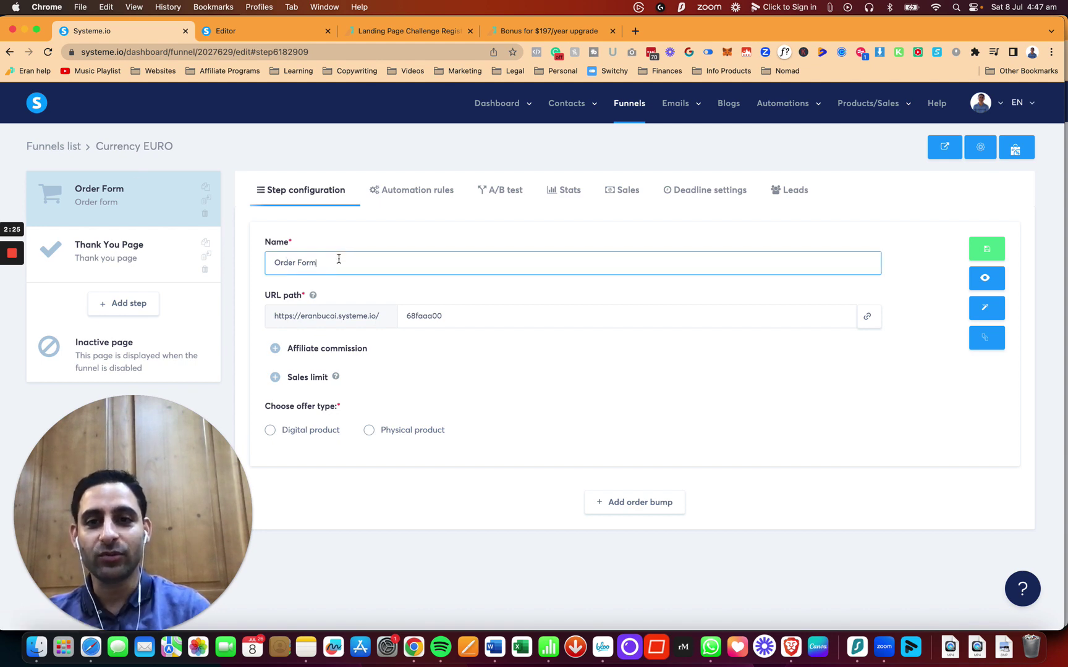
{"action": "left_click", "coordinate": [986, 248]}
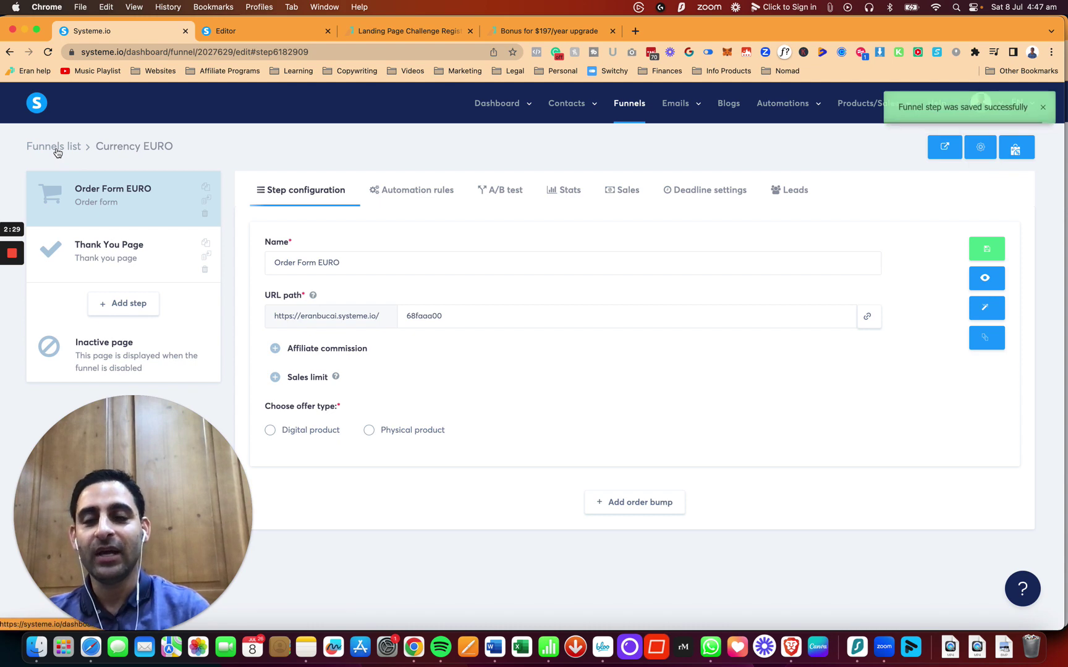
Return to the funnels list and create a funnel named "Currency CAN" with the Build an audience goal and Canadian Dollar as its currency
{"action": "left_click", "coordinate": [56, 150]}
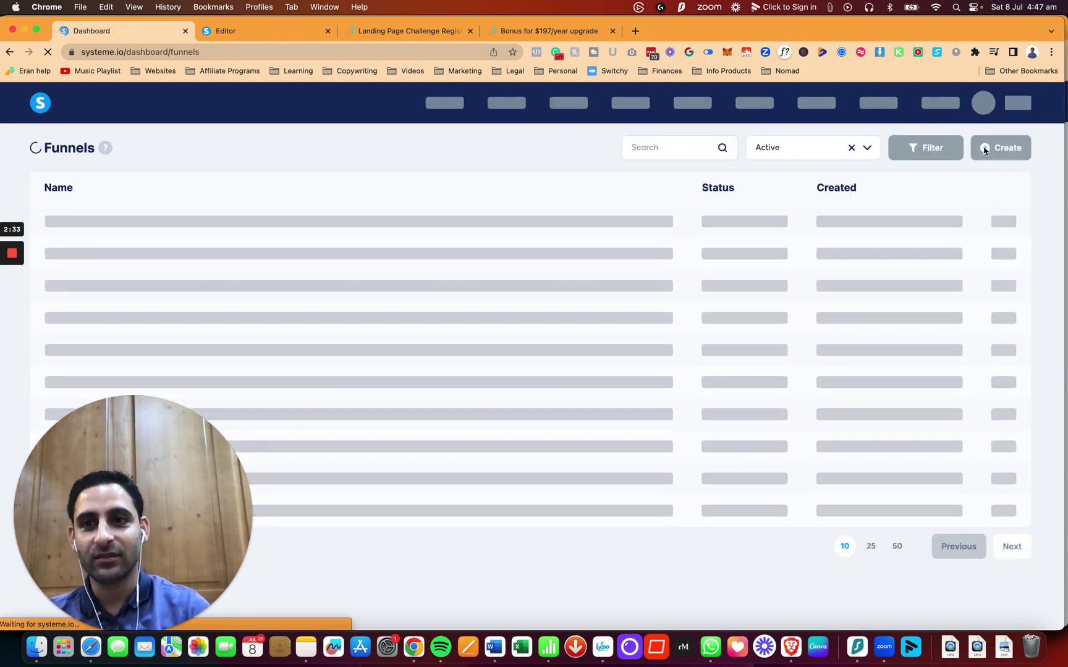
{"action": "left_click", "coordinate": [985, 151]}
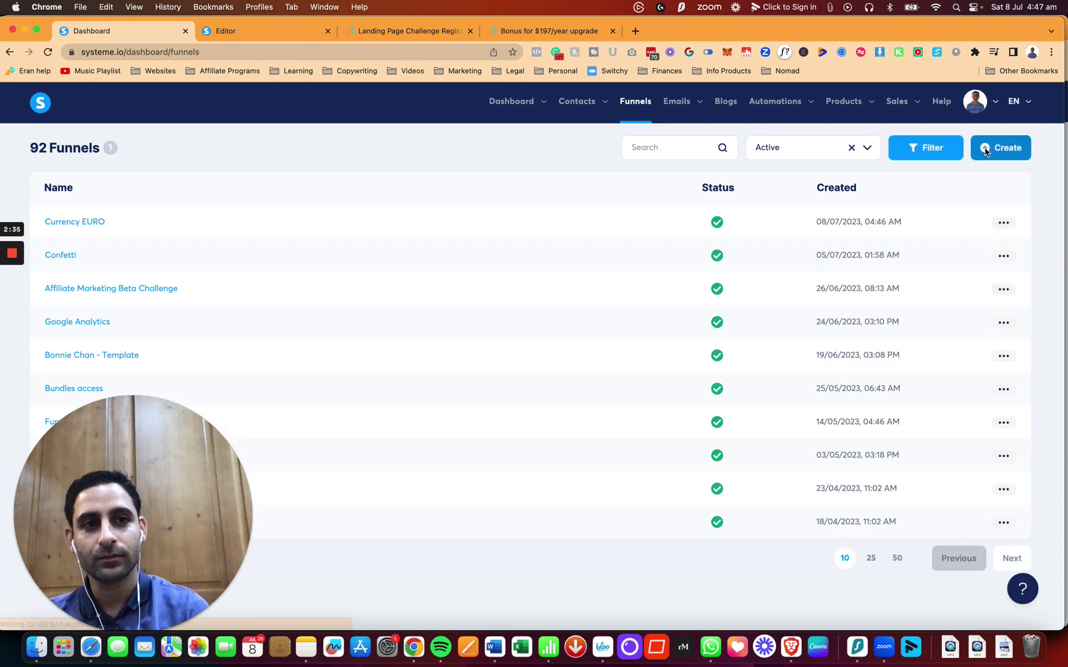
{"action": "left_click", "coordinate": [440, 245]}
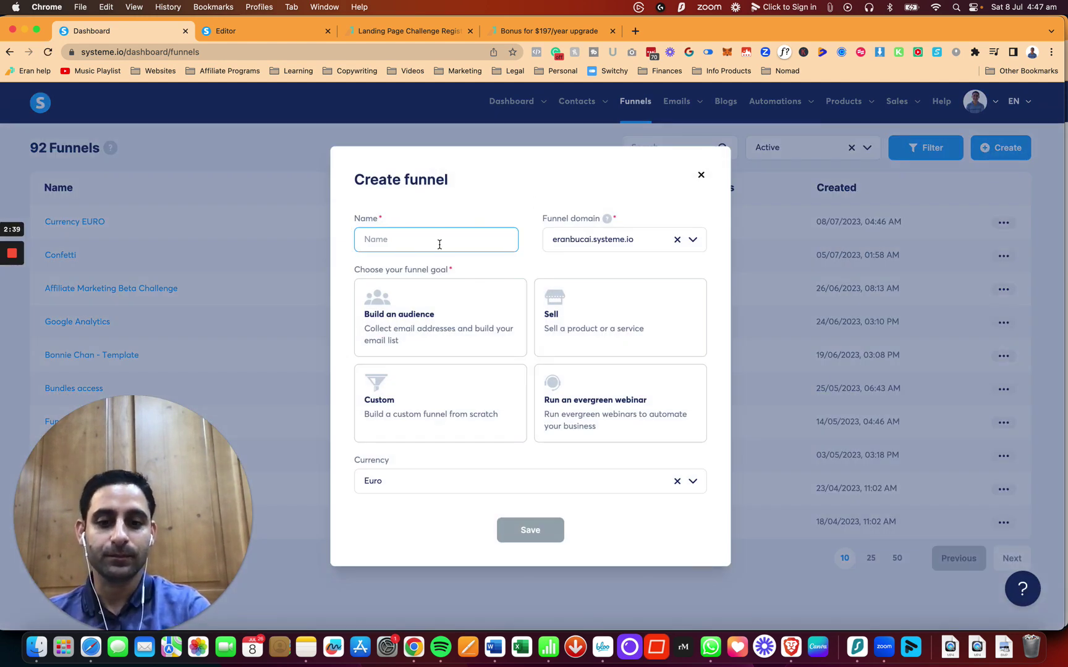
{"action": "type", "text": "Currency G"}
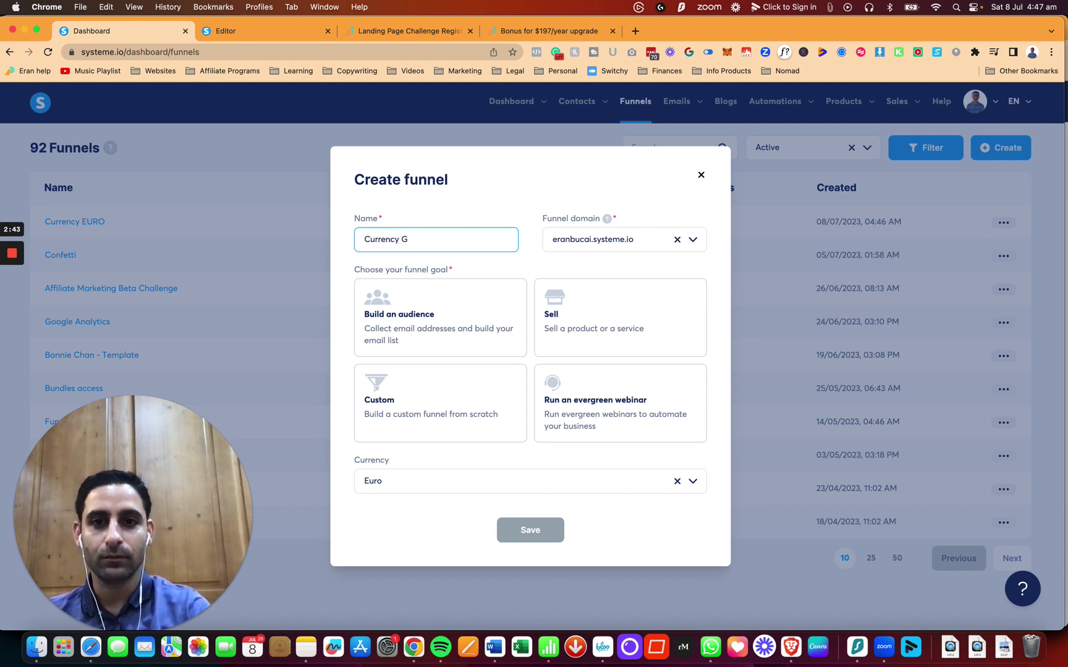
{"action": "left_click", "coordinate": [694, 481]}
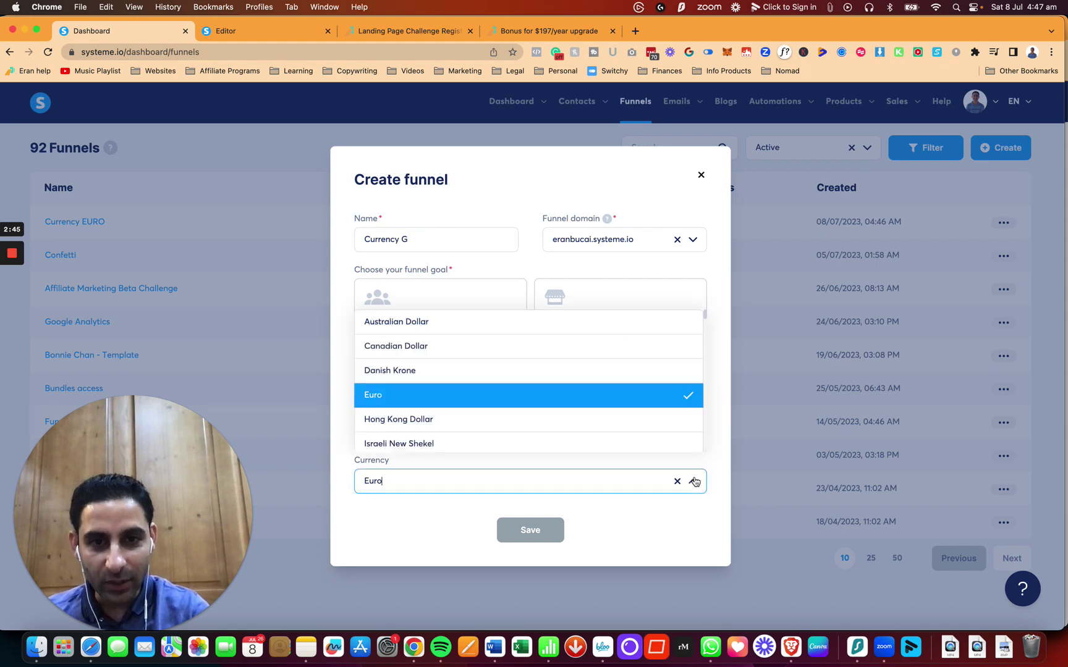
{"action": "scroll", "coordinate": [518, 415], "scroll_direction": "down", "scroll_amount": 4}
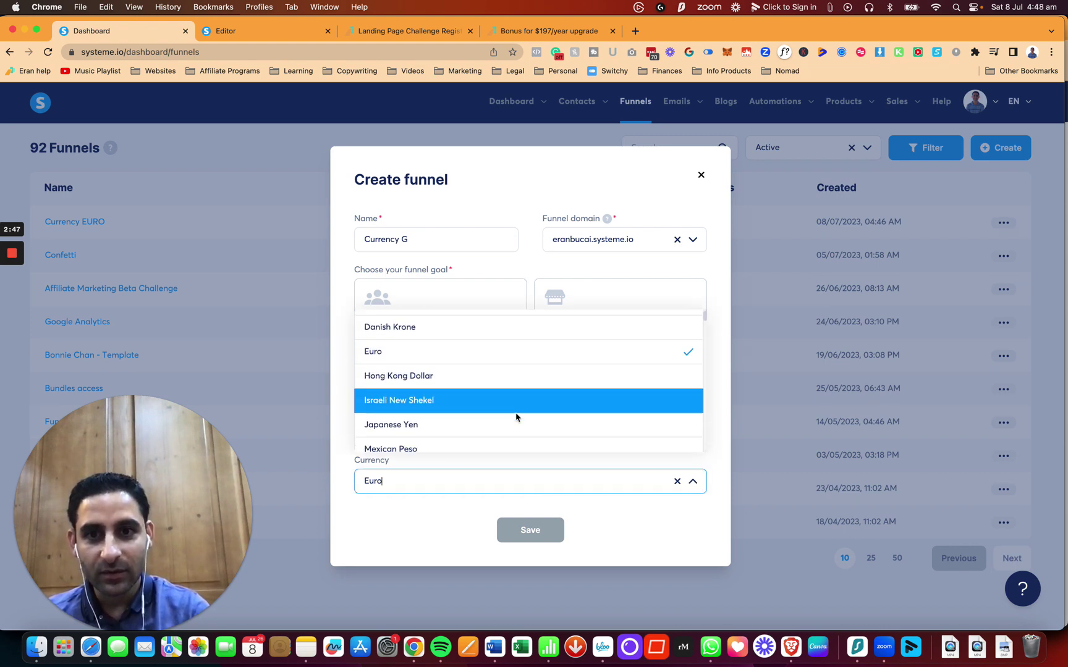
{"action": "scroll", "coordinate": [512, 413], "scroll_direction": "up", "scroll_amount": 4}
{"action": "left_click", "coordinate": [453, 351]}
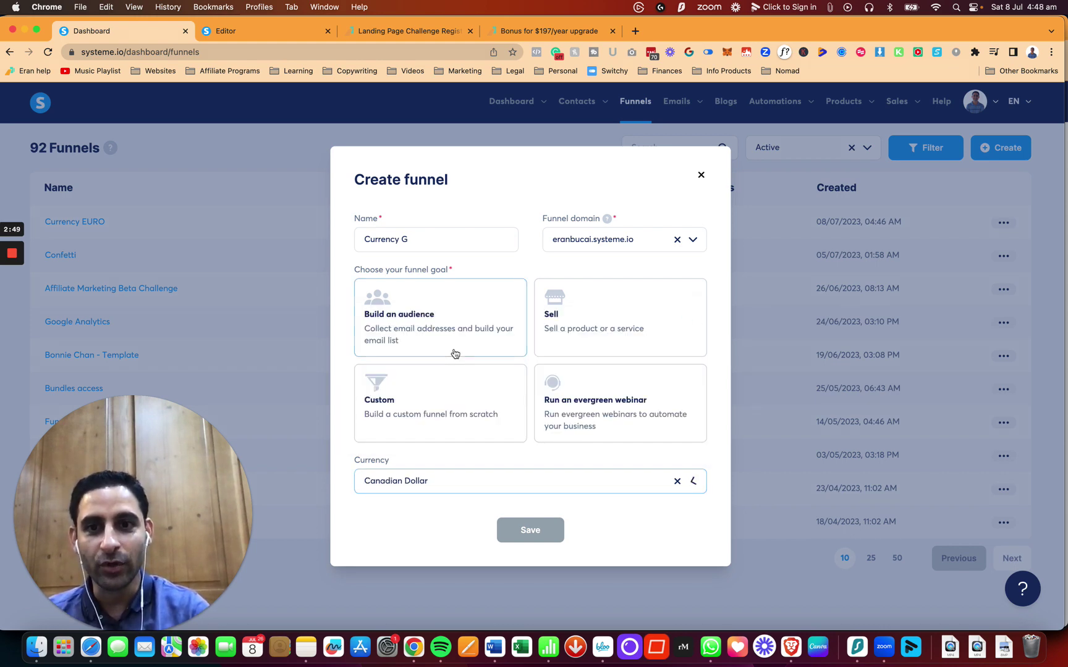
{"action": "left_click", "coordinate": [451, 242]}
{"action": "key", "text": "BackSpace"}
{"action": "type", "text": "CAN"}
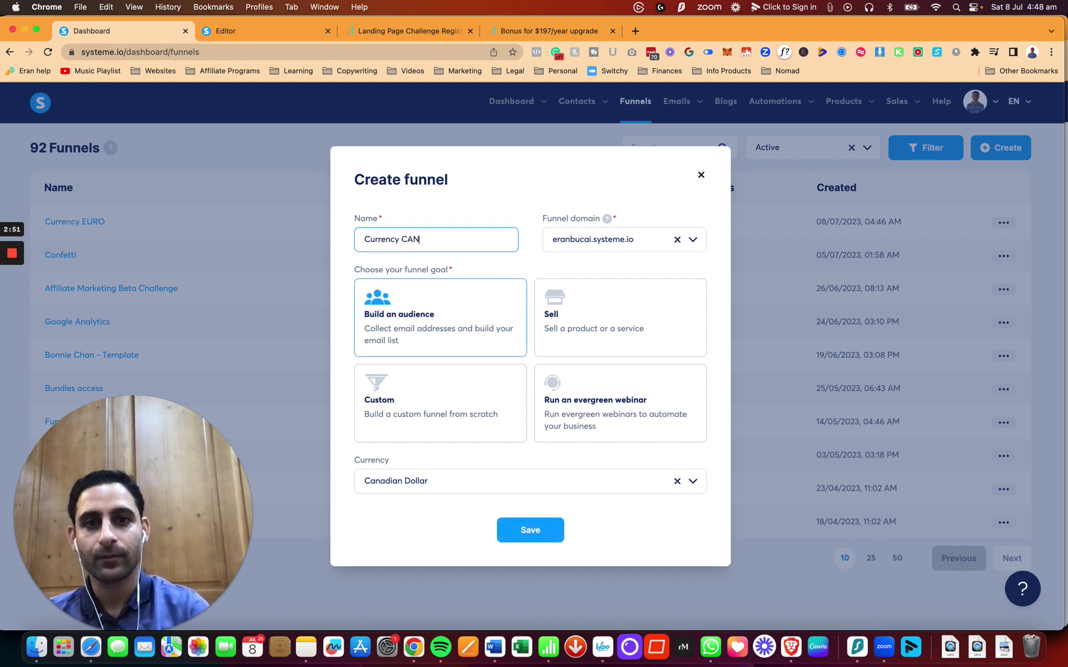
{"action": "left_click", "coordinate": [535, 536]}
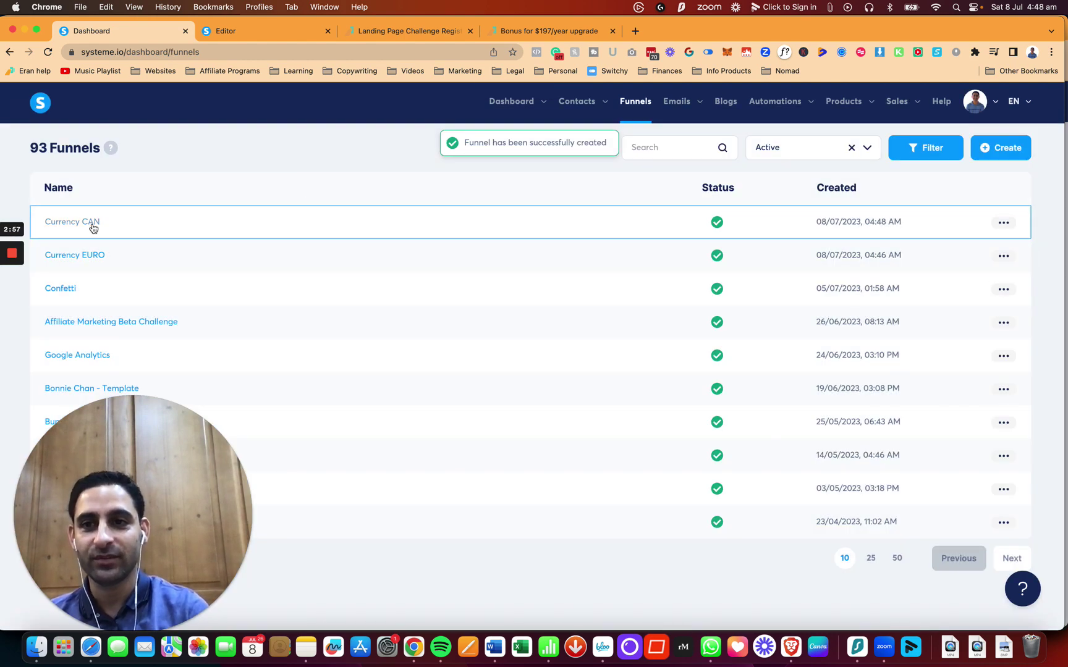
Remove both the squeeze page and the opt-in thank you page from the Currency CAN funnel
{"action": "left_click", "coordinate": [84, 226]}
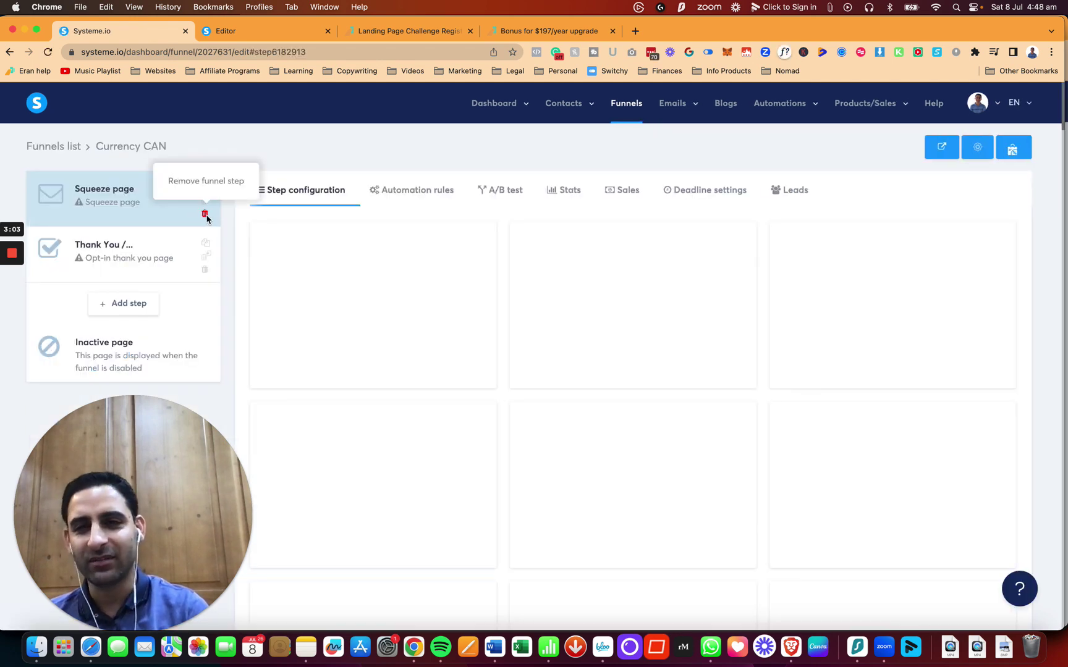
{"action": "left_click", "coordinate": [205, 215]}
{"action": "left_click", "coordinate": [503, 397]}
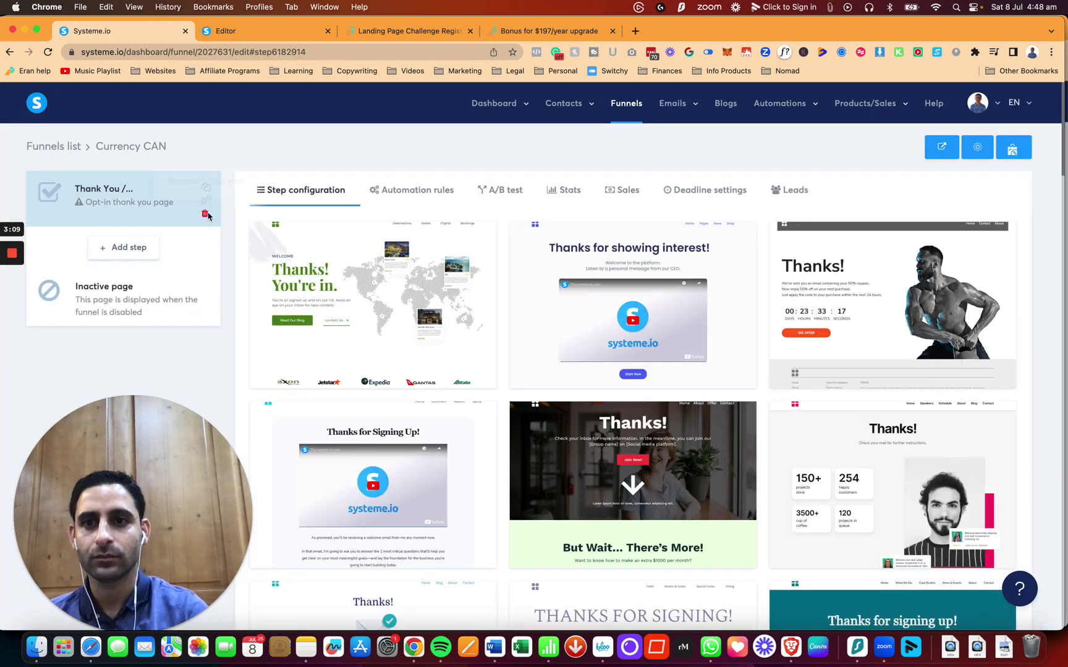
{"action": "left_click", "coordinate": [205, 214]}
{"action": "left_click", "coordinate": [518, 398]}
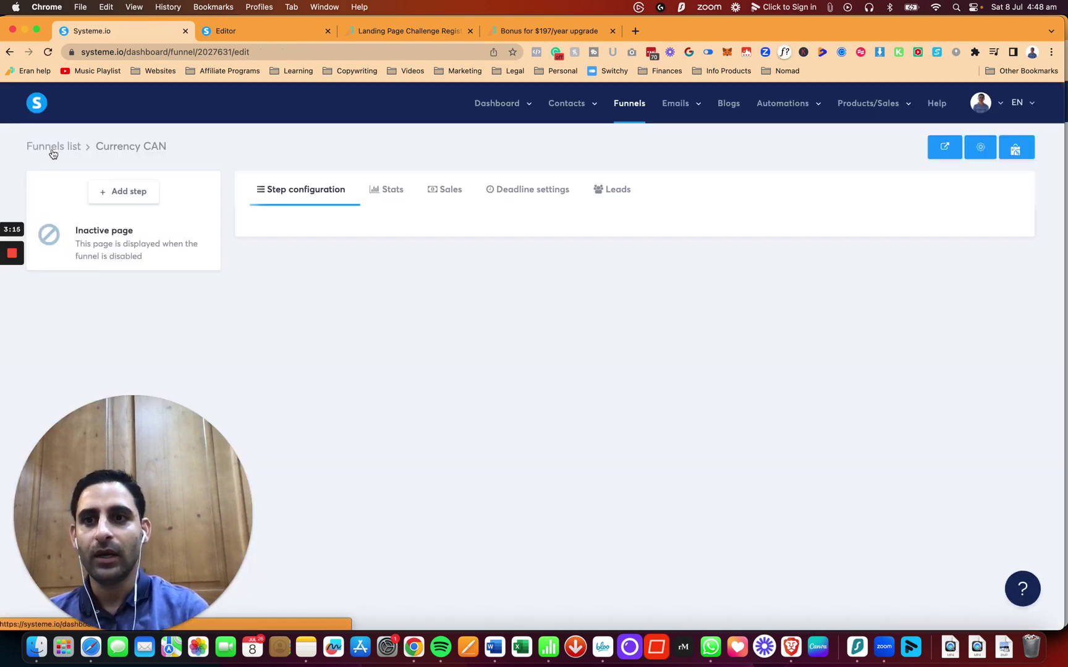
Duplicate the Order Form EURO step in the Currency EURO funnel, rename the copy to "Order Form CAN" and save it
{"action": "left_click", "coordinate": [53, 152]}
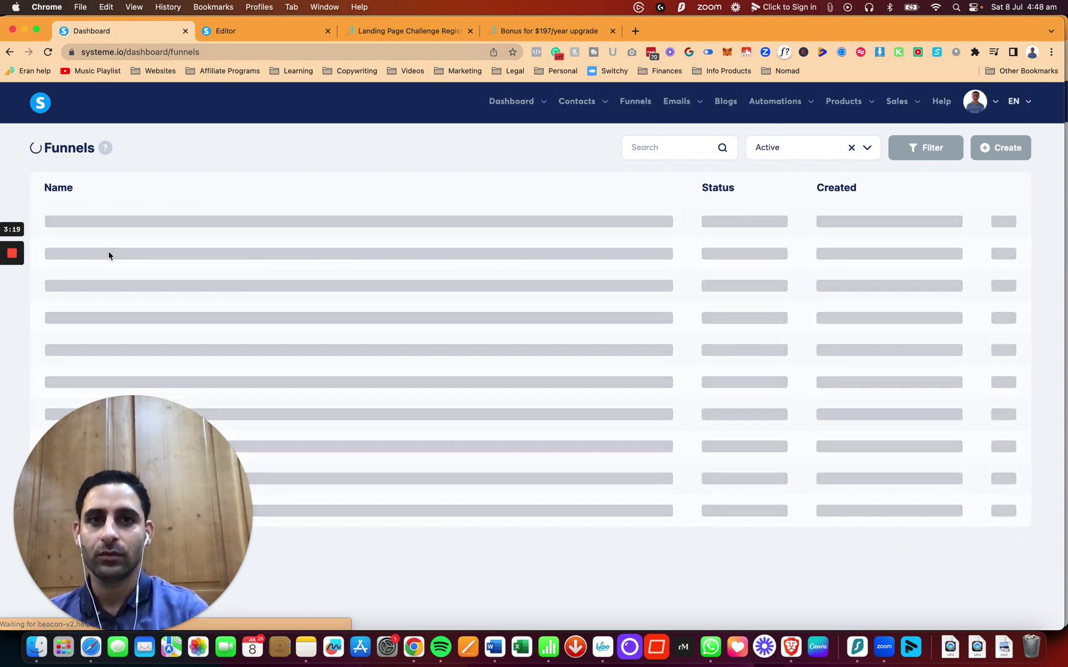
{"action": "left_click", "coordinate": [83, 257]}
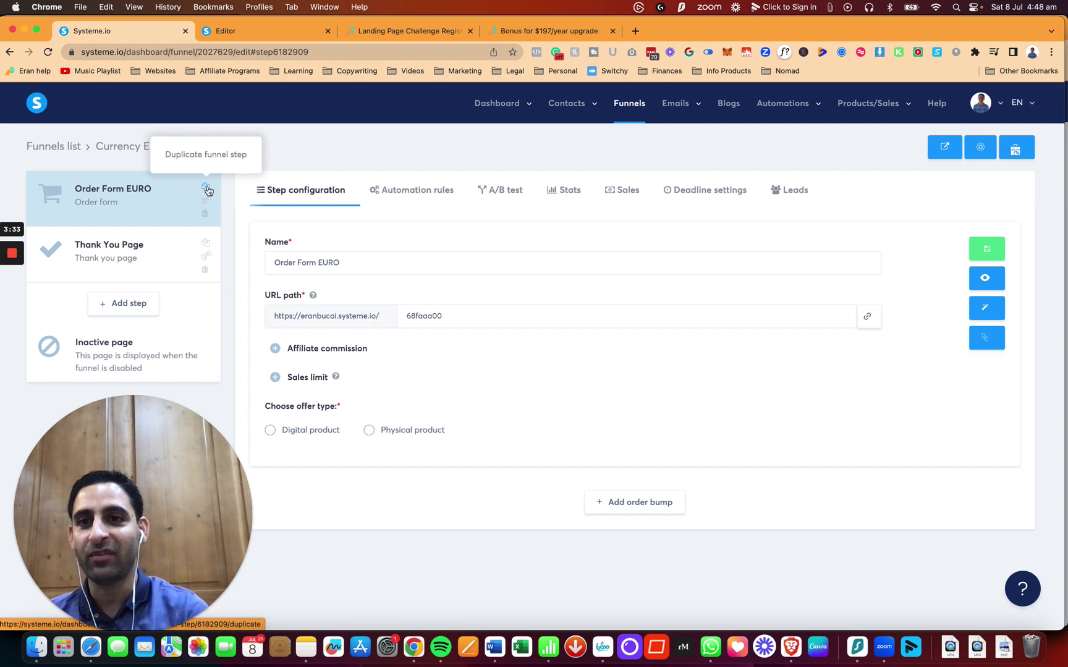
{"action": "left_click", "coordinate": [206, 188]}
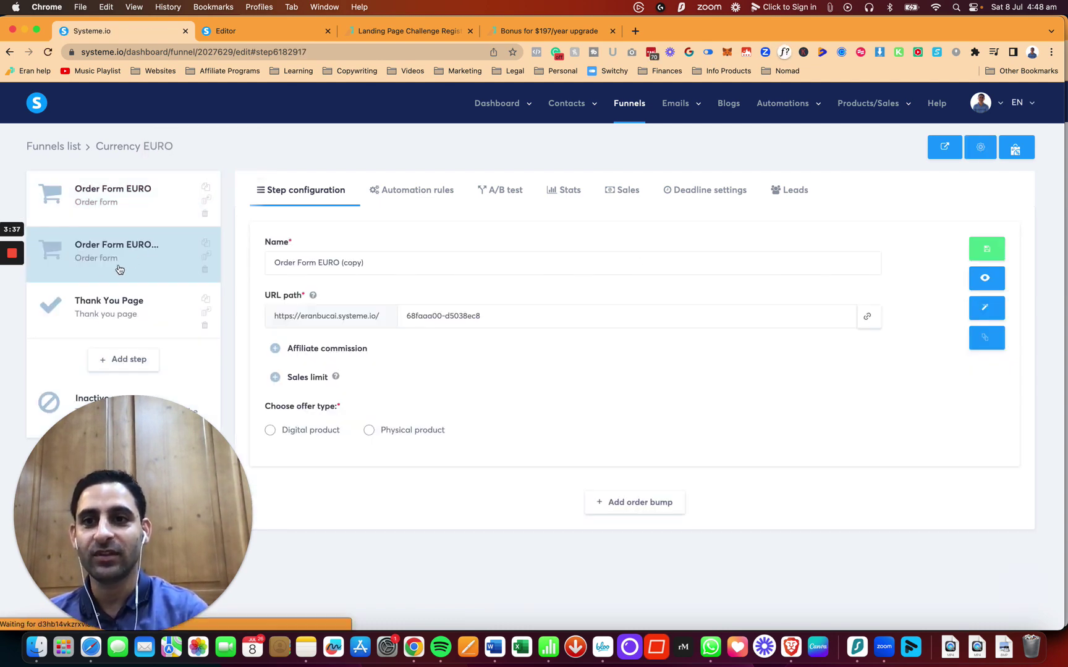
{"action": "left_click_drag", "start_coordinate": [318, 262], "coordinate": [389, 262]}
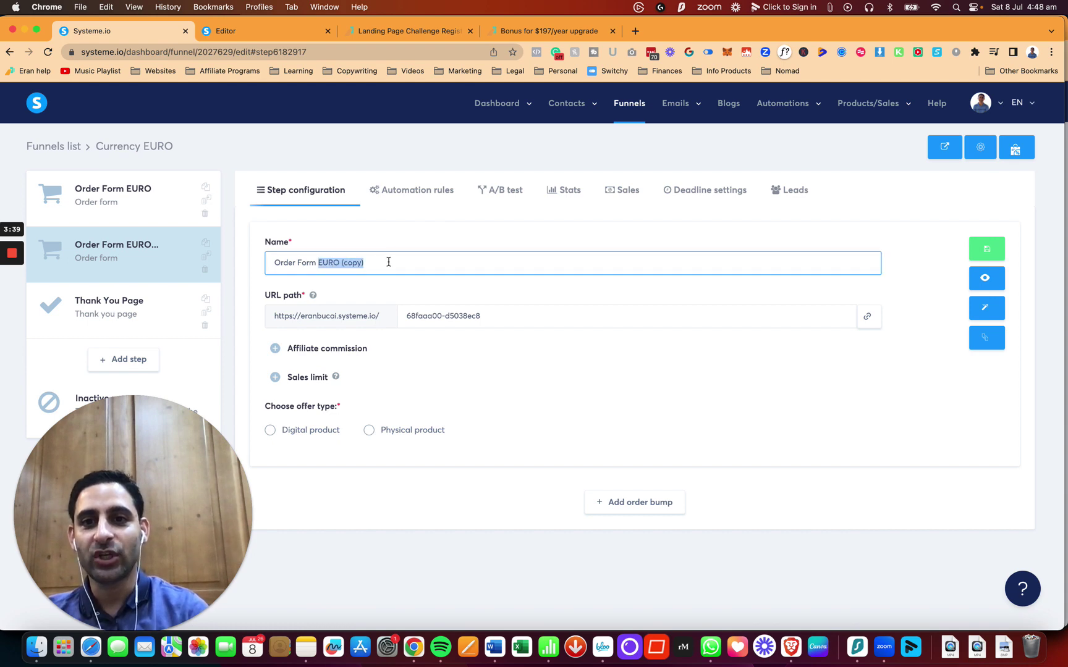
{"action": "type", "text": "CAN"}
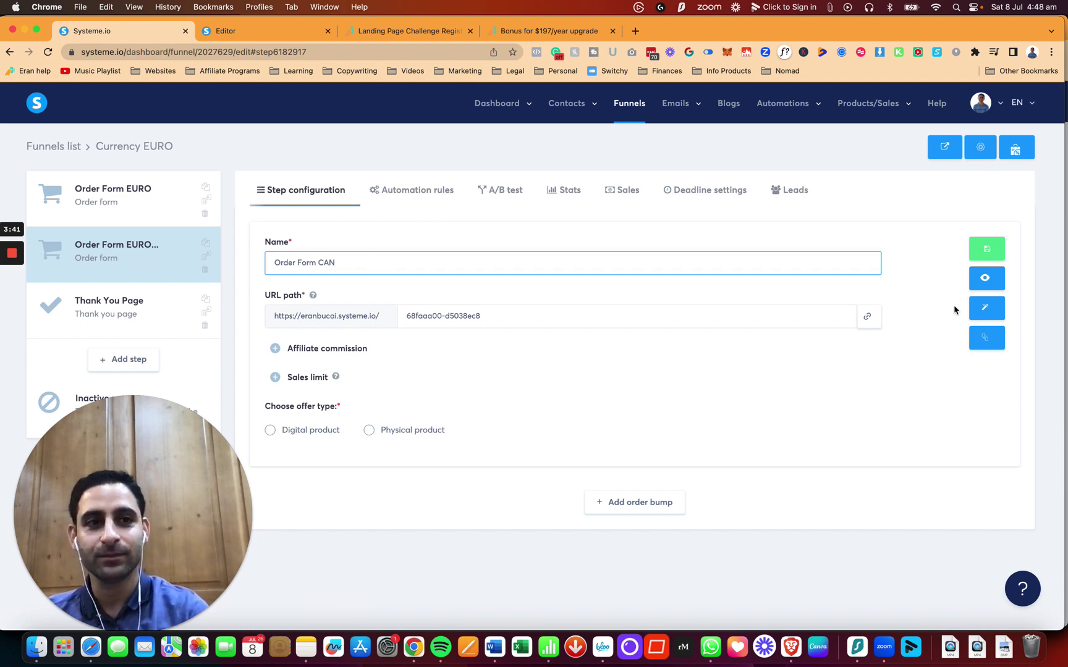
{"action": "left_click", "coordinate": [986, 249]}
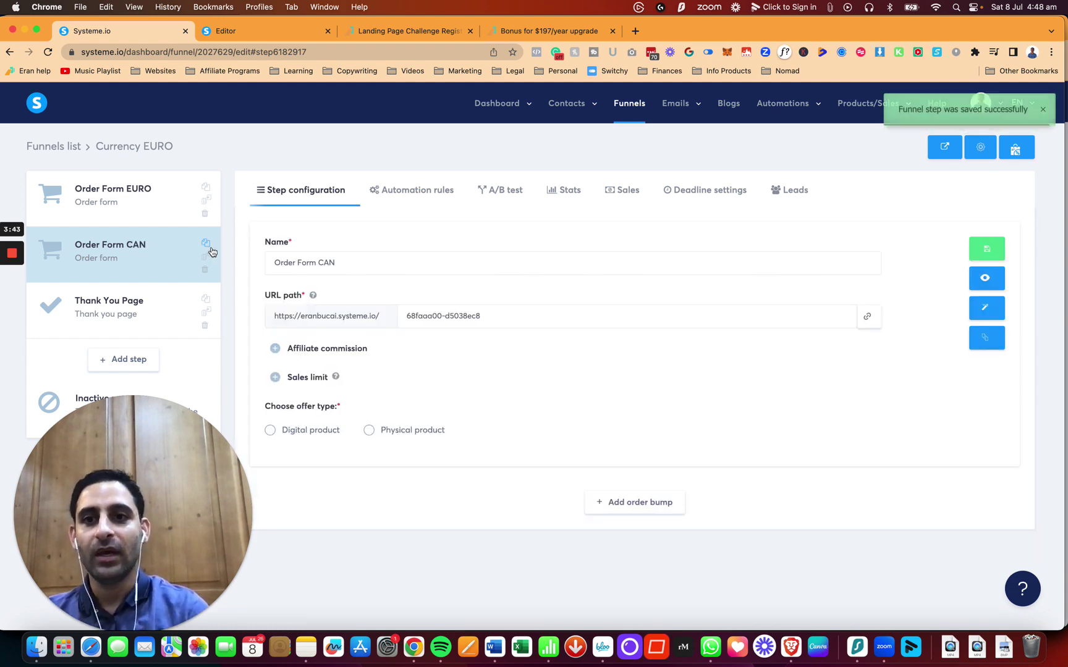
Move the Order Form CAN step from the Currency EURO funnel to the Currency CAN funnel
{"action": "left_click", "coordinate": [207, 259]}
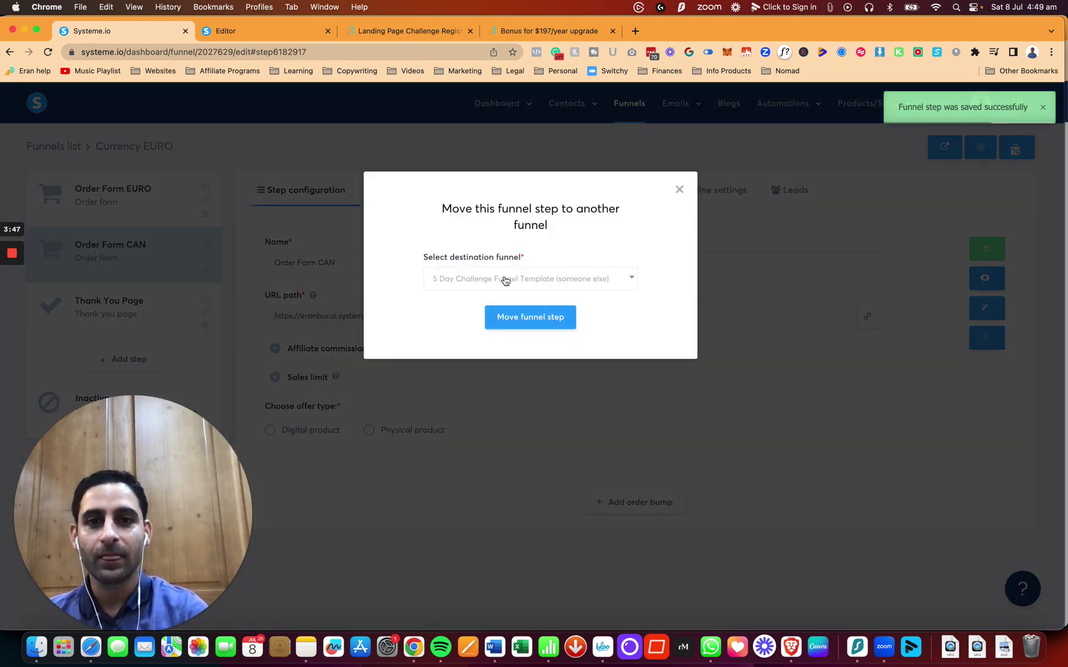
{"action": "left_click", "coordinate": [505, 281]}
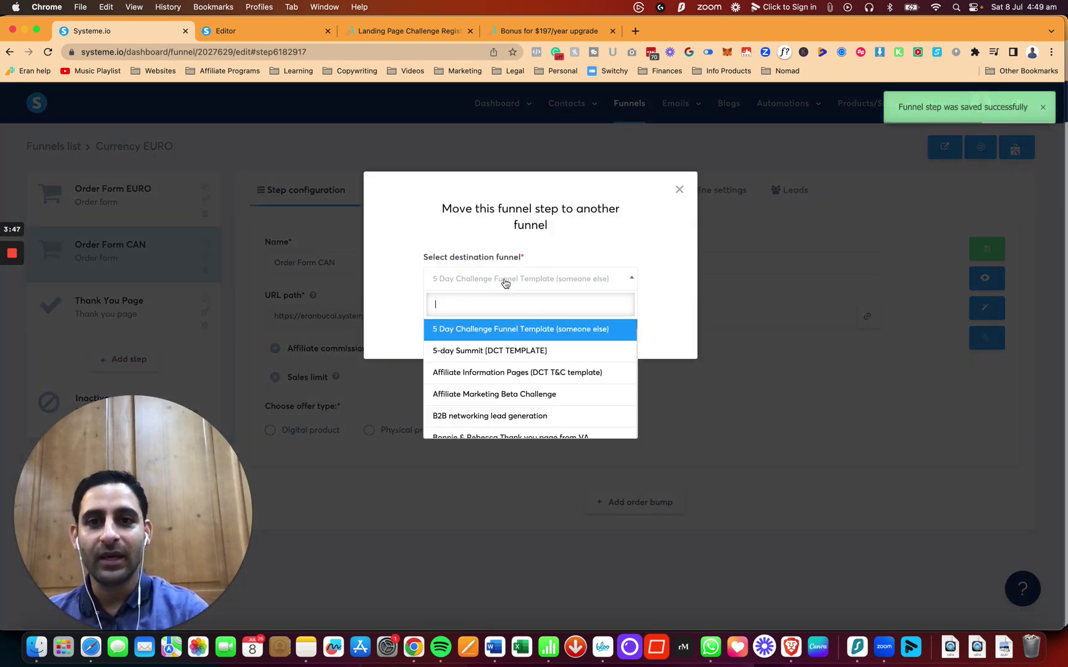
{"action": "type", "text": "can"}
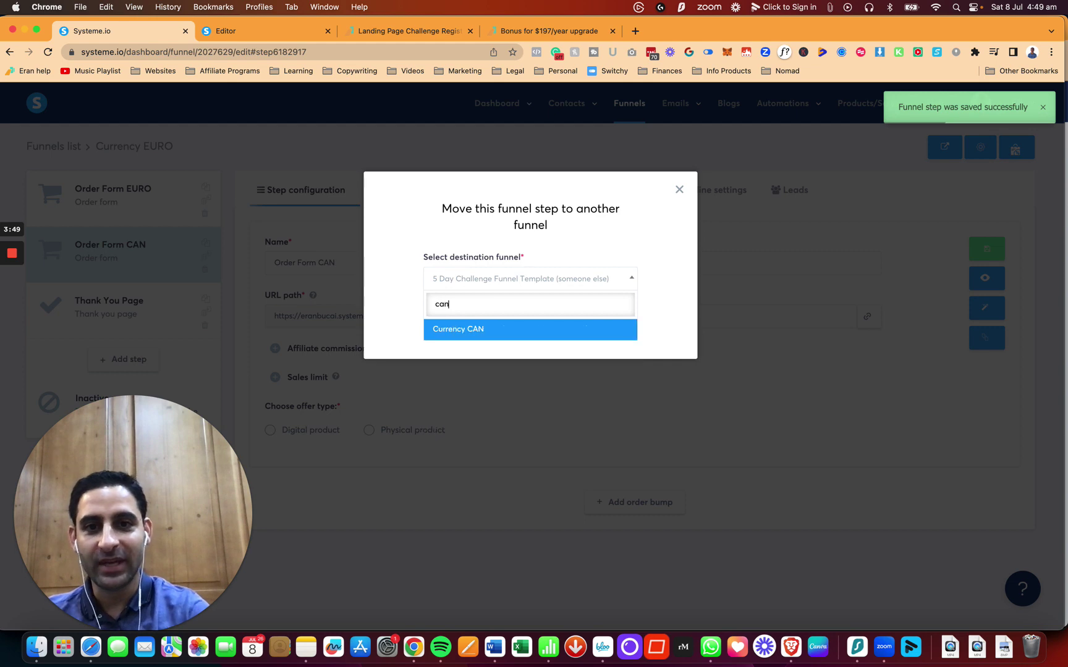
{"action": "left_click", "coordinate": [485, 326]}
{"action": "left_click", "coordinate": [505, 327]}
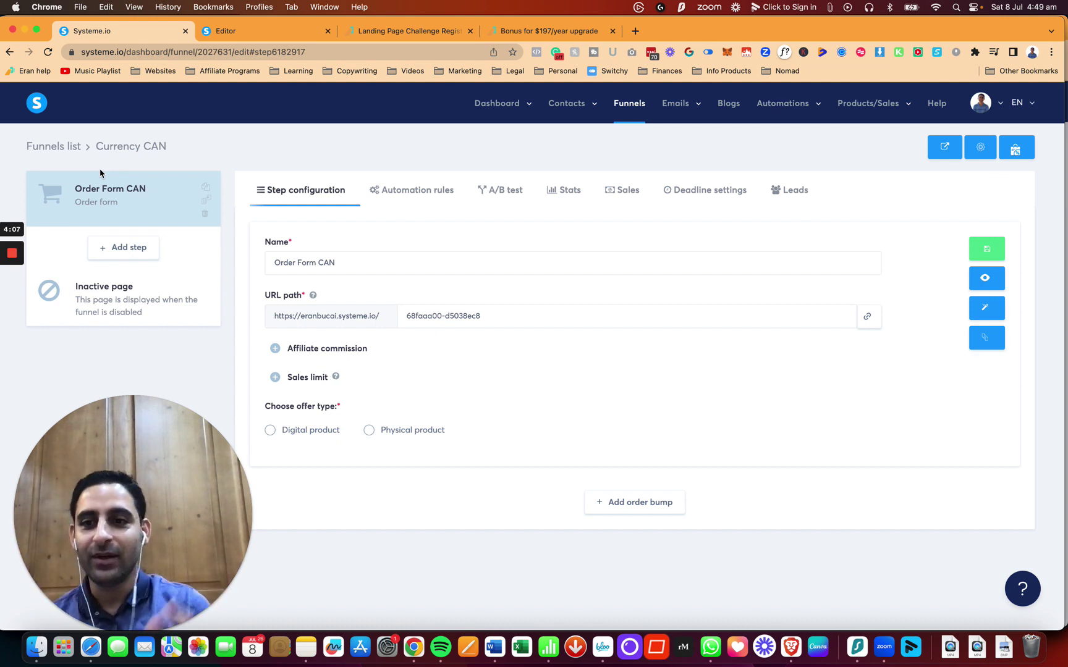
Copy the Order Form CAN page's URL and open the Currency EURO funnel's Order Form EURO page for editing
{"action": "left_click", "coordinate": [867, 317]}
{"action": "left_click", "coordinate": [867, 317]}
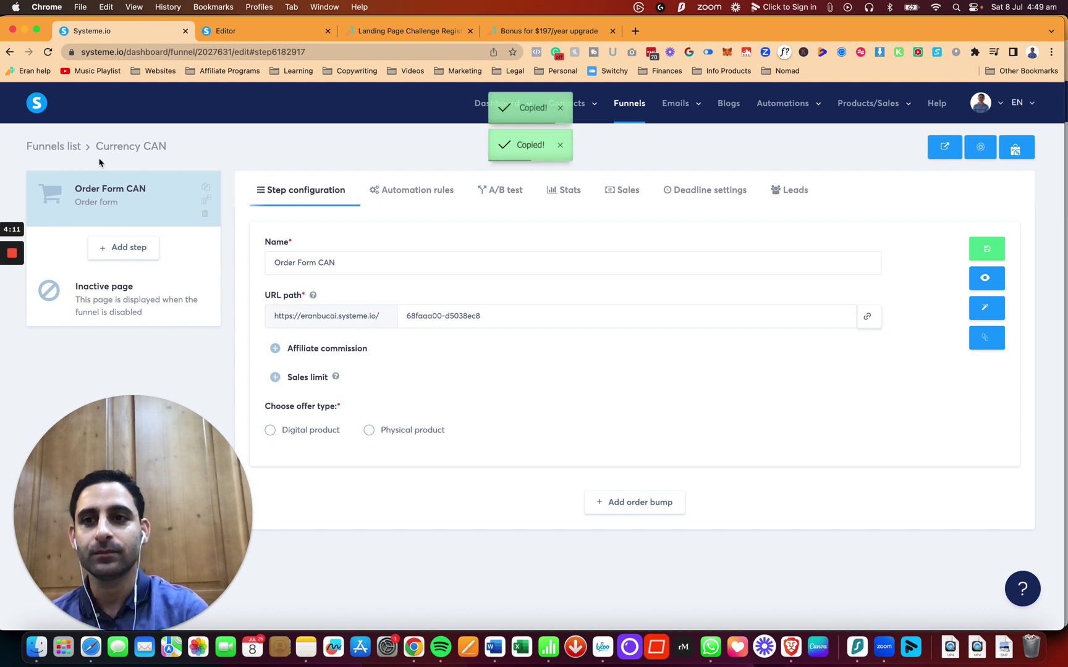
{"action": "left_click", "coordinate": [68, 149]}
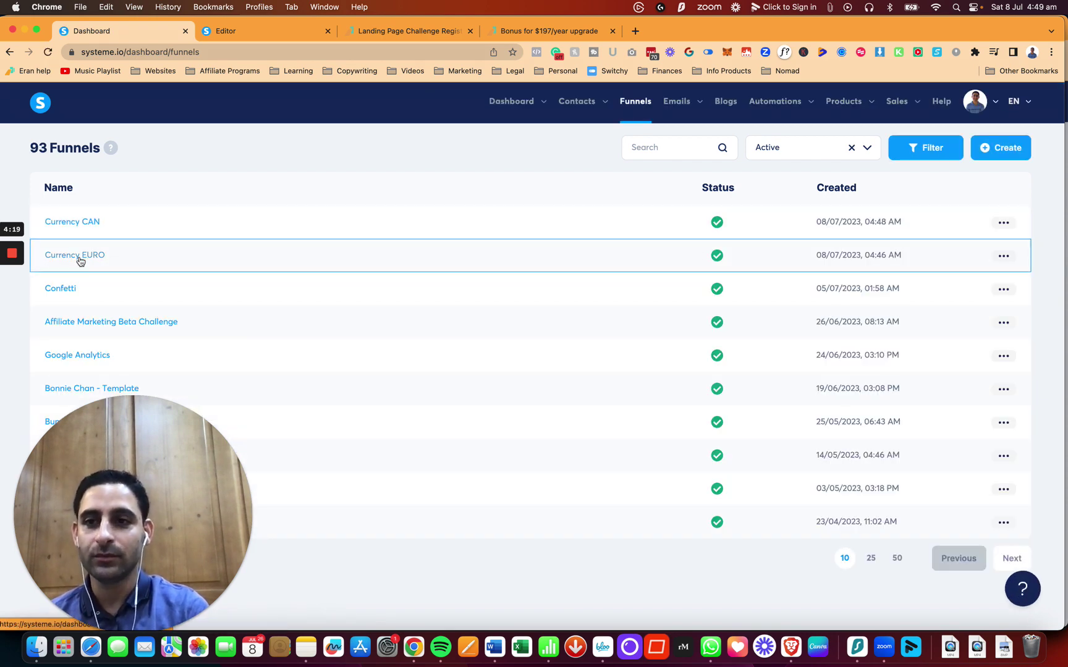
{"action": "left_click", "coordinate": [80, 260]}
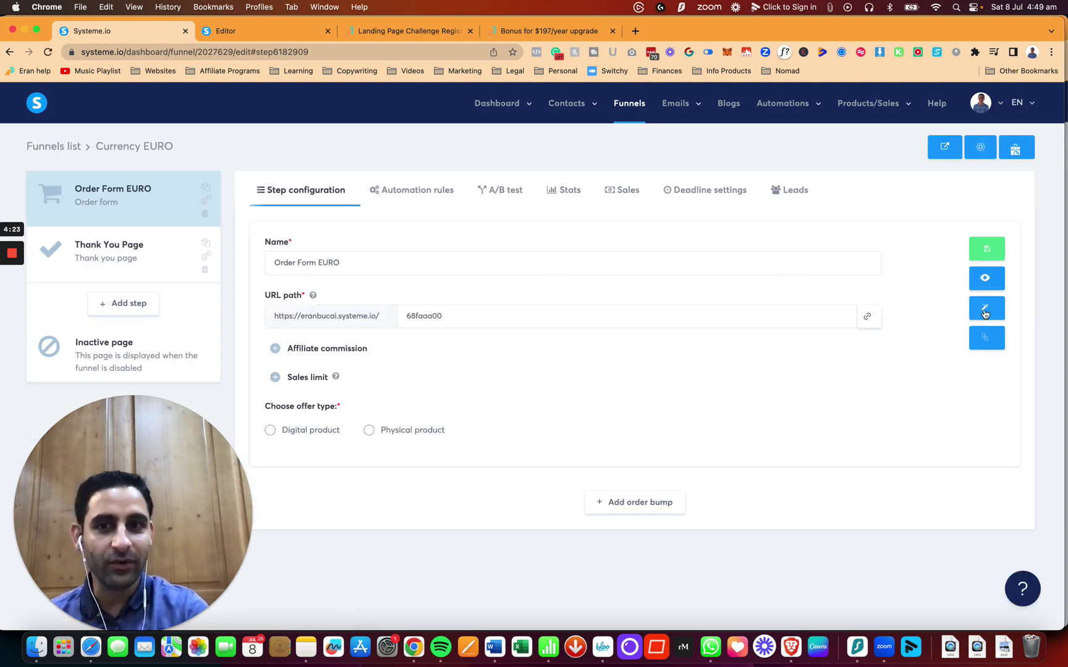
{"action": "left_click", "coordinate": [986, 307]}
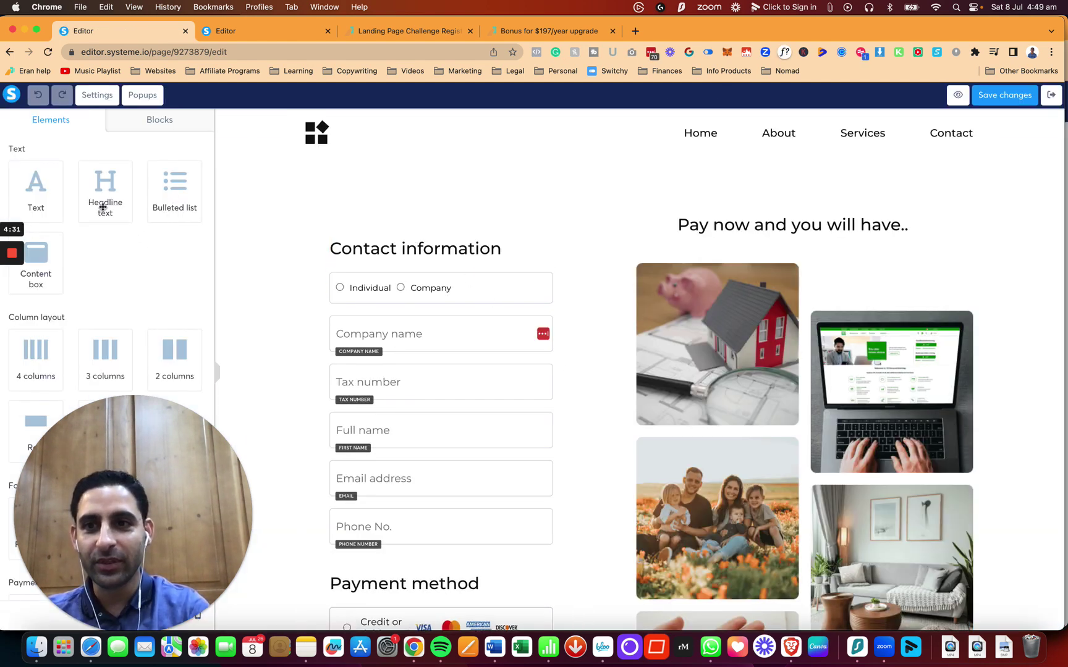
Add a text element above the Contact information heading reading "Want to pay in Canadian dollars?"
{"action": "left_click_drag", "start_coordinate": [34, 195], "coordinate": [431, 238]}
{"action": "left_click", "coordinate": [453, 233]}
{"action": "key", "text": "super+a"}
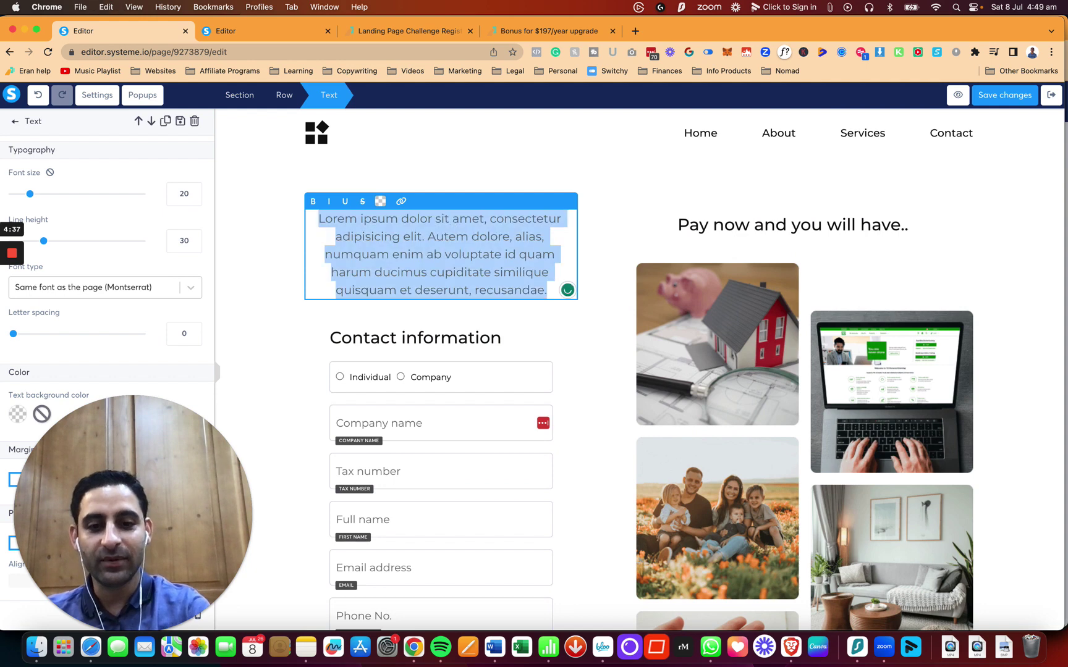
{"action": "type", "text": "Pay"}
{"action": "key", "text": "super+a"}
{"action": "type", "text": "Want to p"}
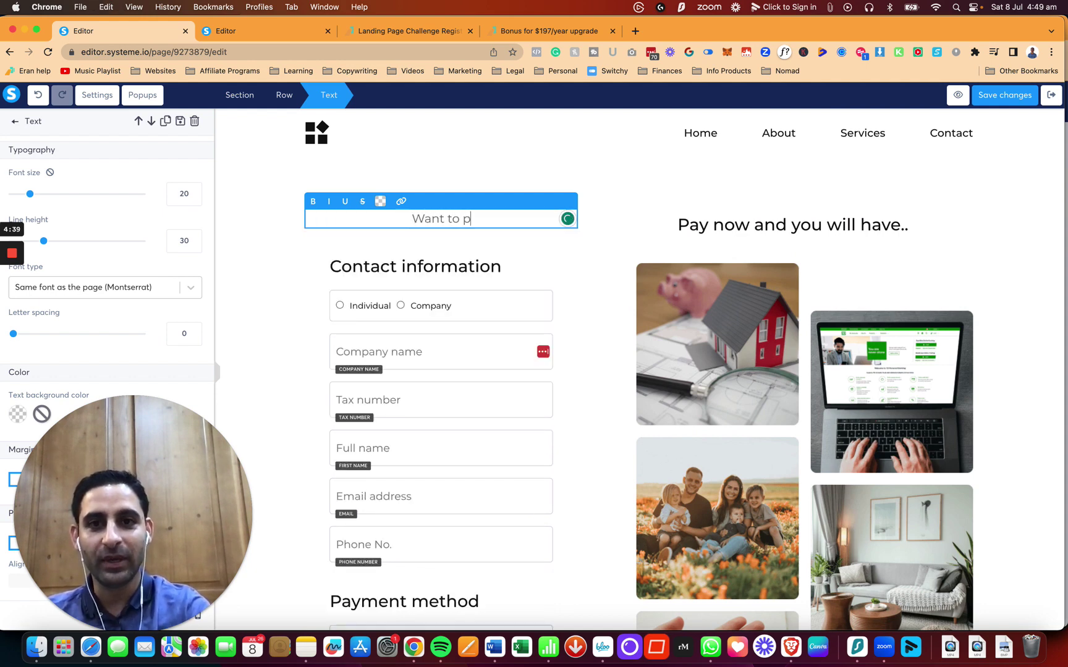
{"action": "type", "text": "ay in Canadian dollars?"}
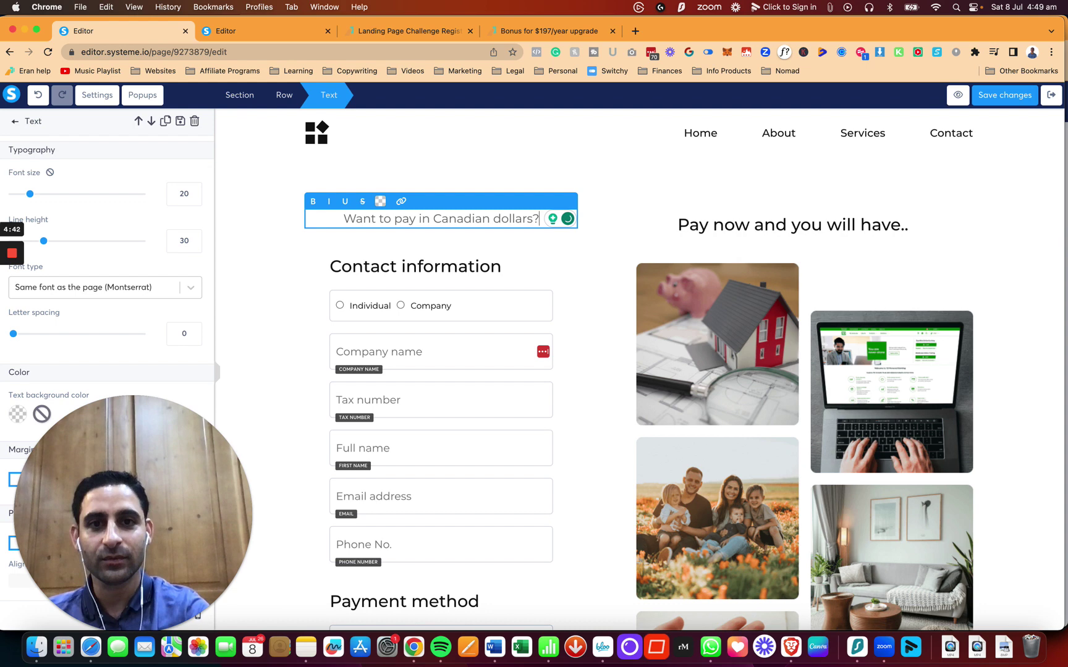
Make the Canadian dollars text bold and link it to the copied Order Form CAN URL
{"action": "key", "text": "super+a"}
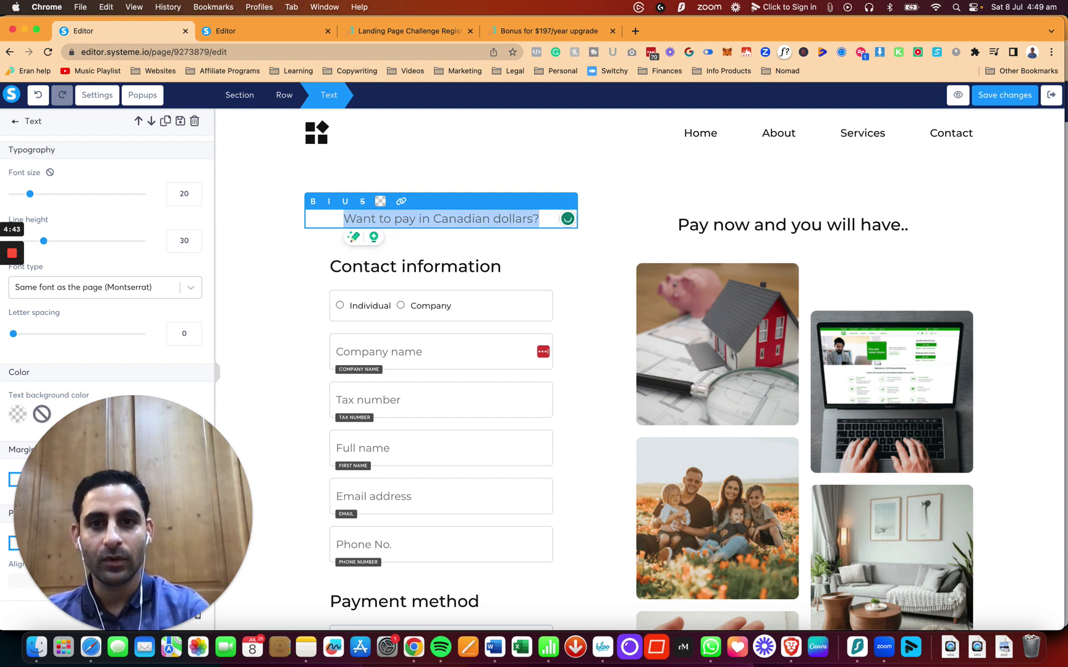
{"action": "key", "text": "super+b"}
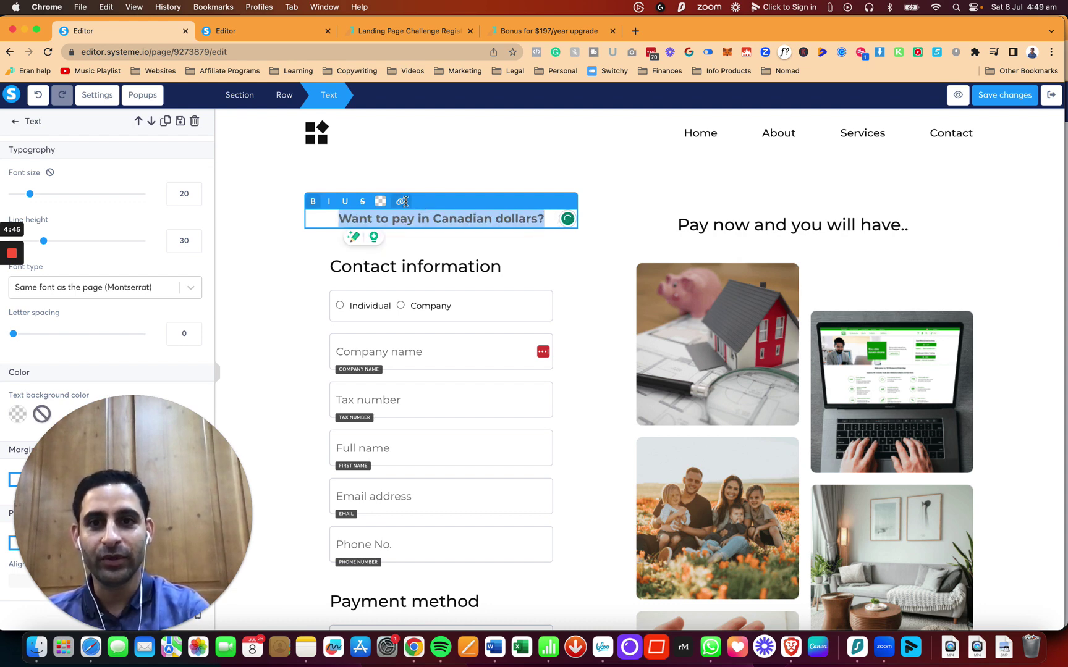
{"action": "left_click", "coordinate": [403, 202]}
{"action": "key", "text": "super+v"}
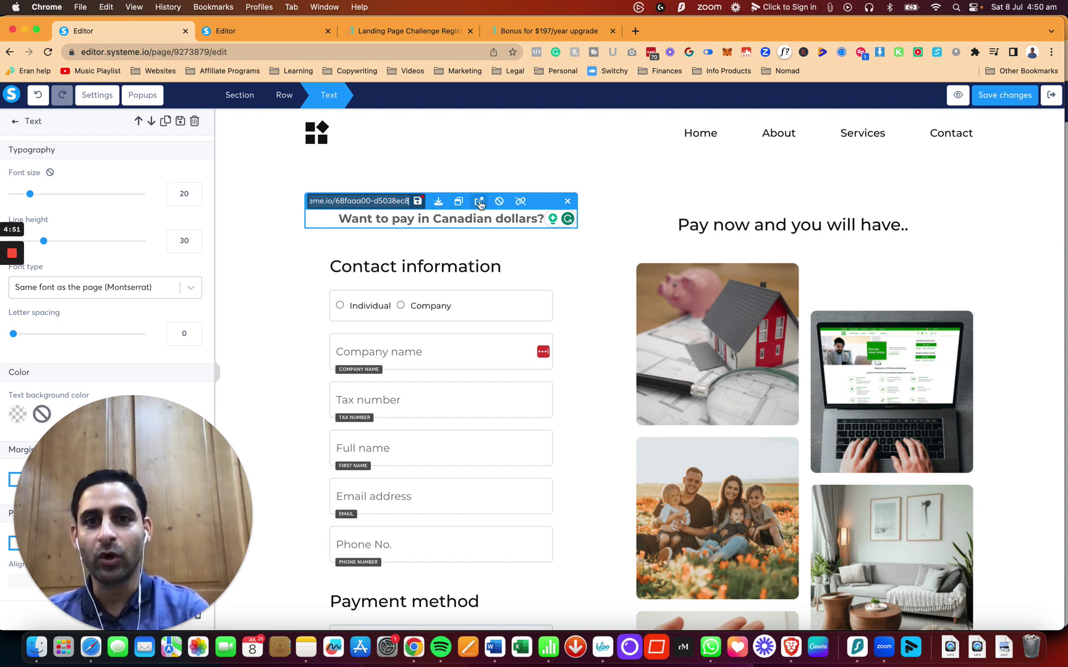
{"action": "left_click", "coordinate": [418, 202]}
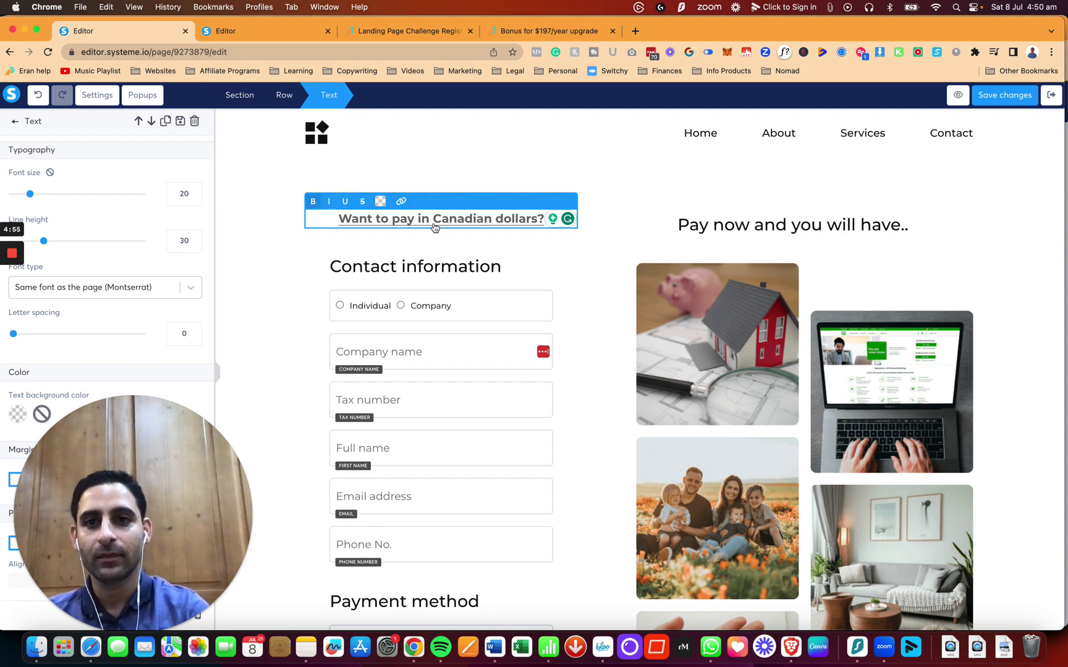
Colour the Canadian dollars link text with the default blue and save the page changes
{"action": "left_click_drag", "start_coordinate": [333, 216], "coordinate": [544, 218]}
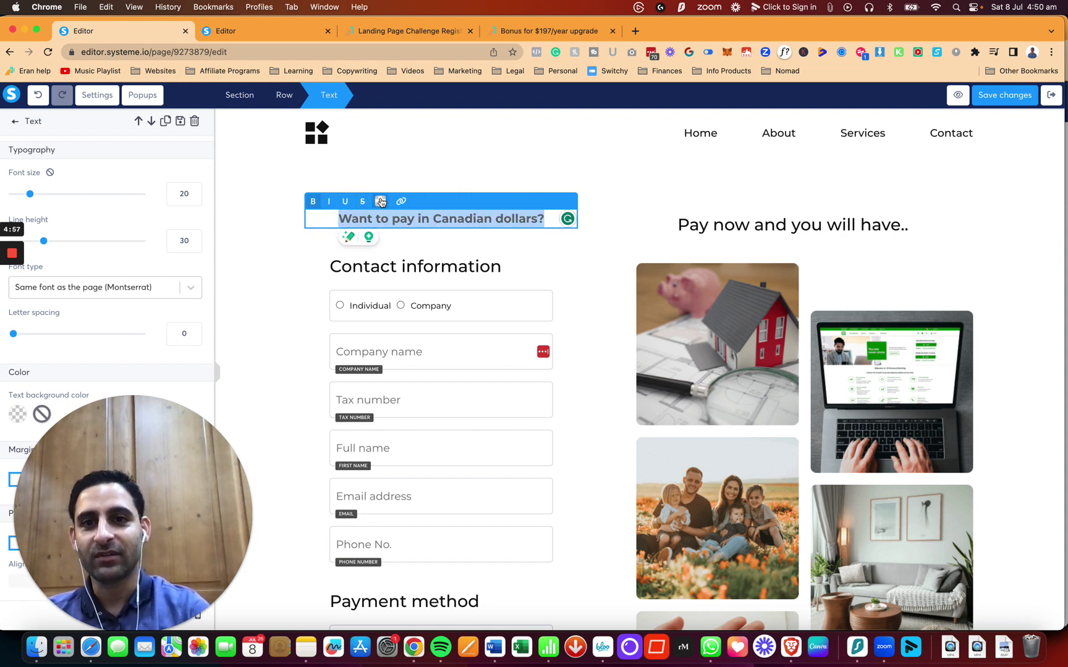
{"action": "left_click", "coordinate": [380, 201]}
{"action": "left_click", "coordinate": [386, 386]}
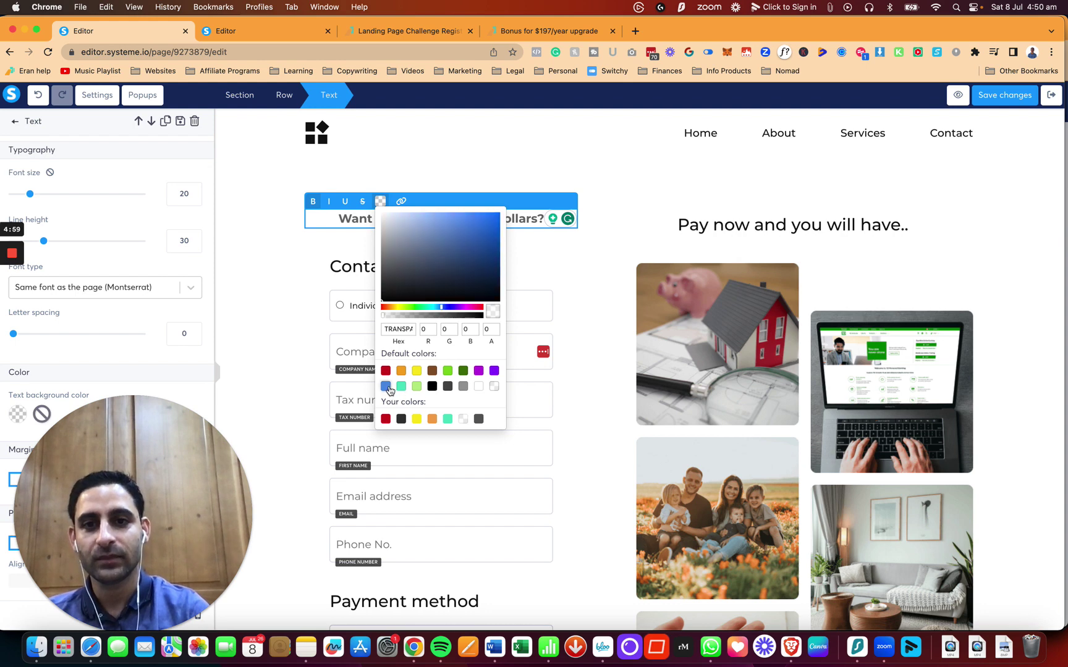
{"action": "left_click", "coordinate": [536, 284]}
{"action": "left_click", "coordinate": [1017, 99]}
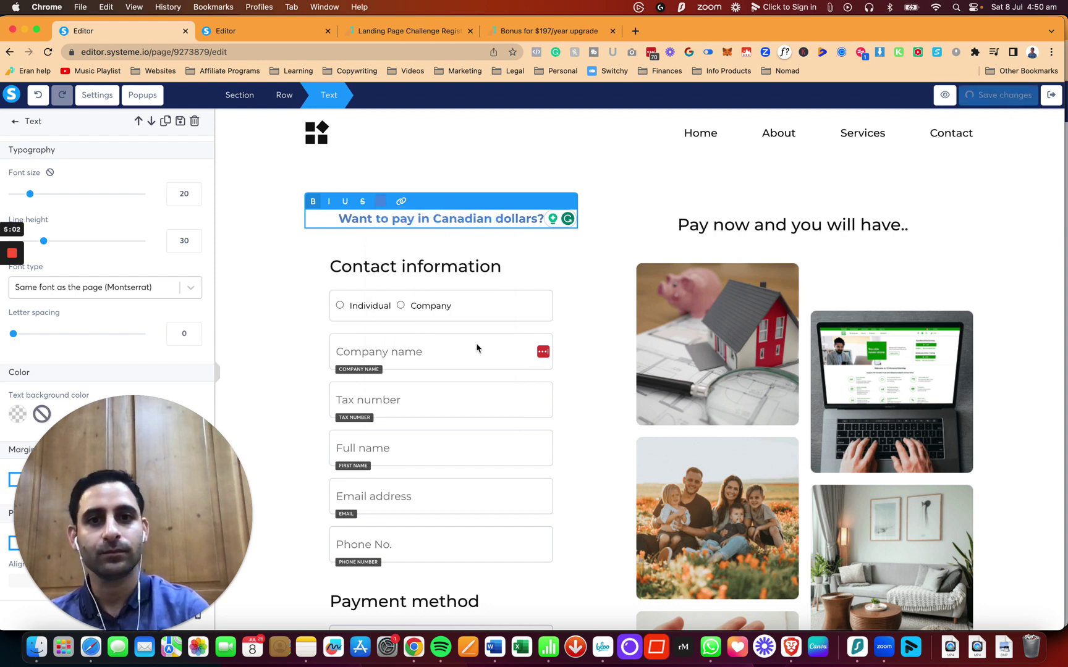
{"action": "left_click", "coordinate": [284, 308]}
{"action": "left_click", "coordinate": [995, 97]}
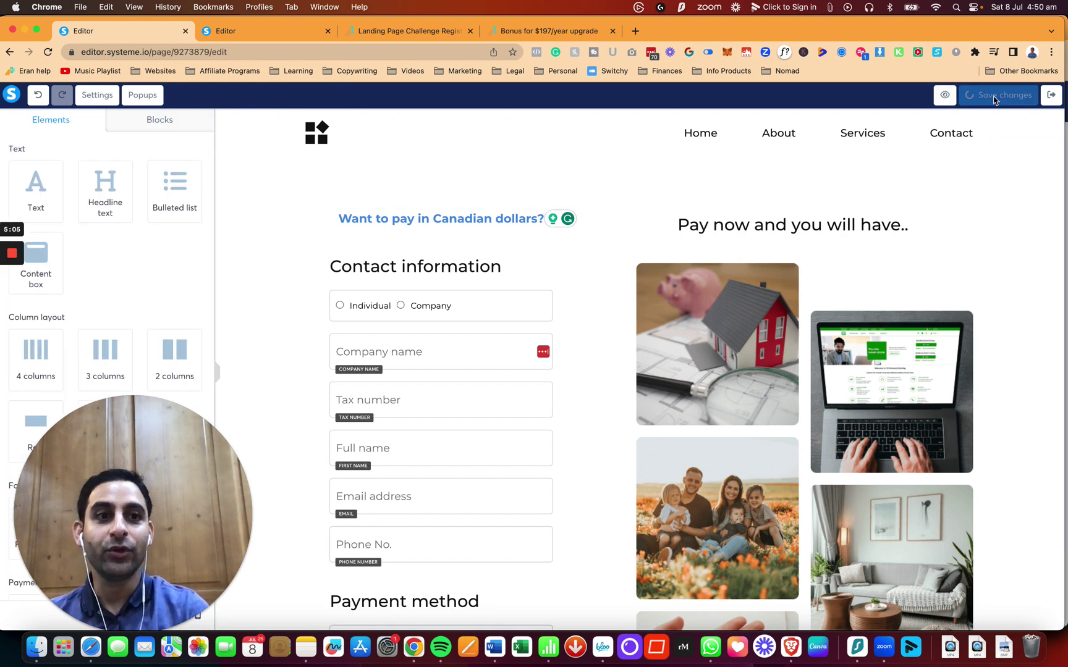
Exit to the funnel, copy the Order Form EURO URL and open the Currency CAN funnel's Order Form CAN page for editing
{"action": "left_click", "coordinate": [1052, 97]}
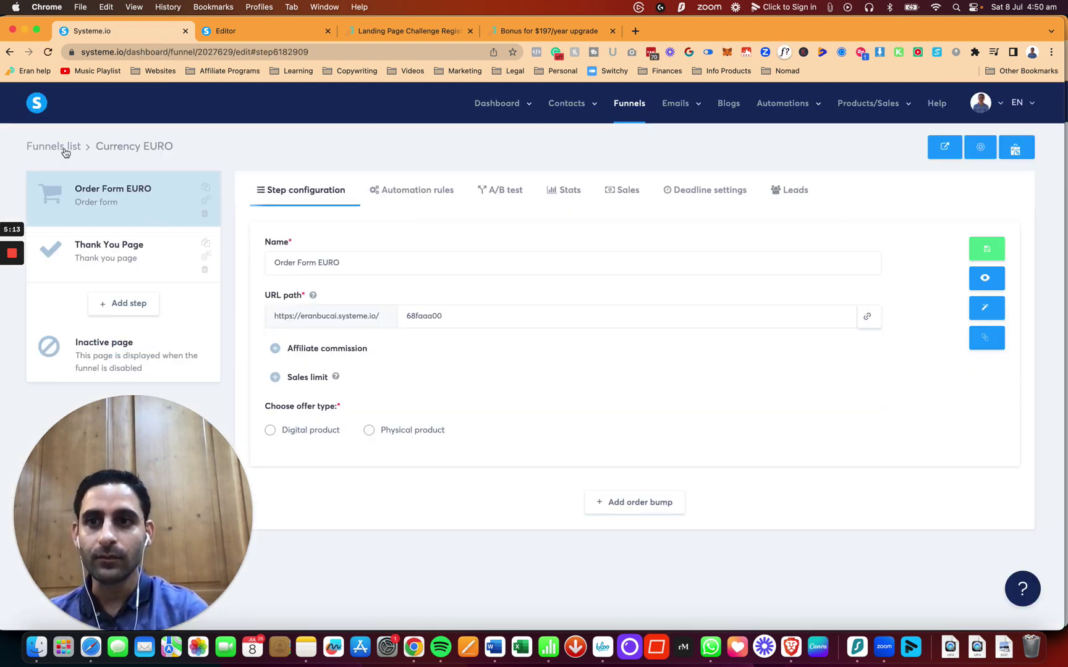
{"action": "left_click", "coordinate": [879, 323]}
{"action": "left_click", "coordinate": [879, 323]}
{"action": "left_click", "coordinate": [878, 323]}
{"action": "left_click", "coordinate": [879, 324]}
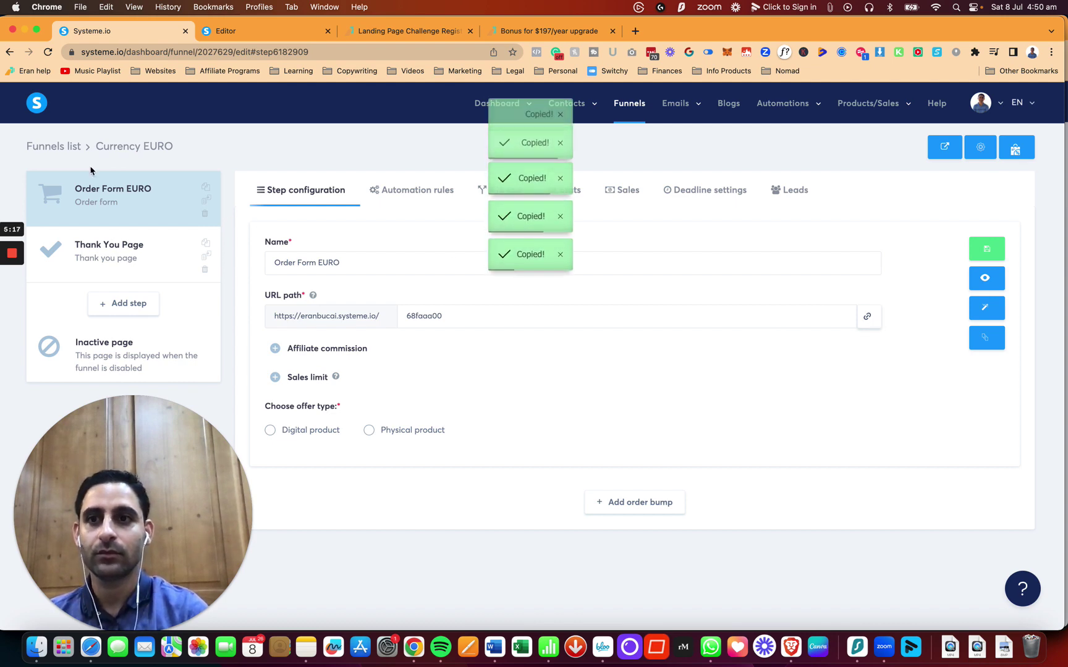
{"action": "left_click", "coordinate": [36, 150]}
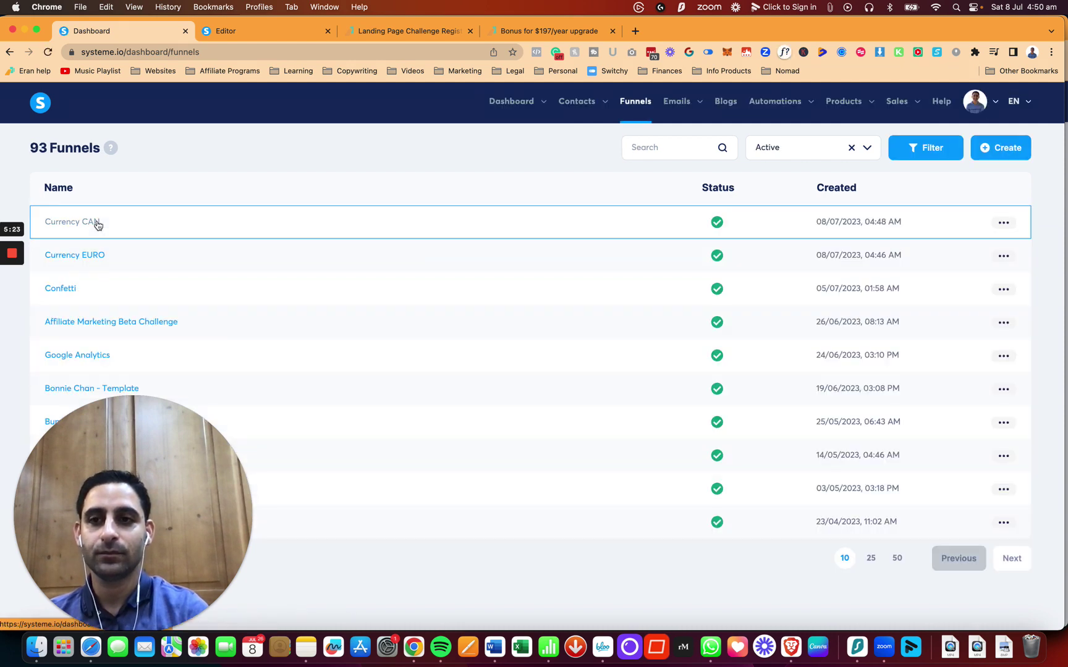
{"action": "left_click", "coordinate": [97, 223]}
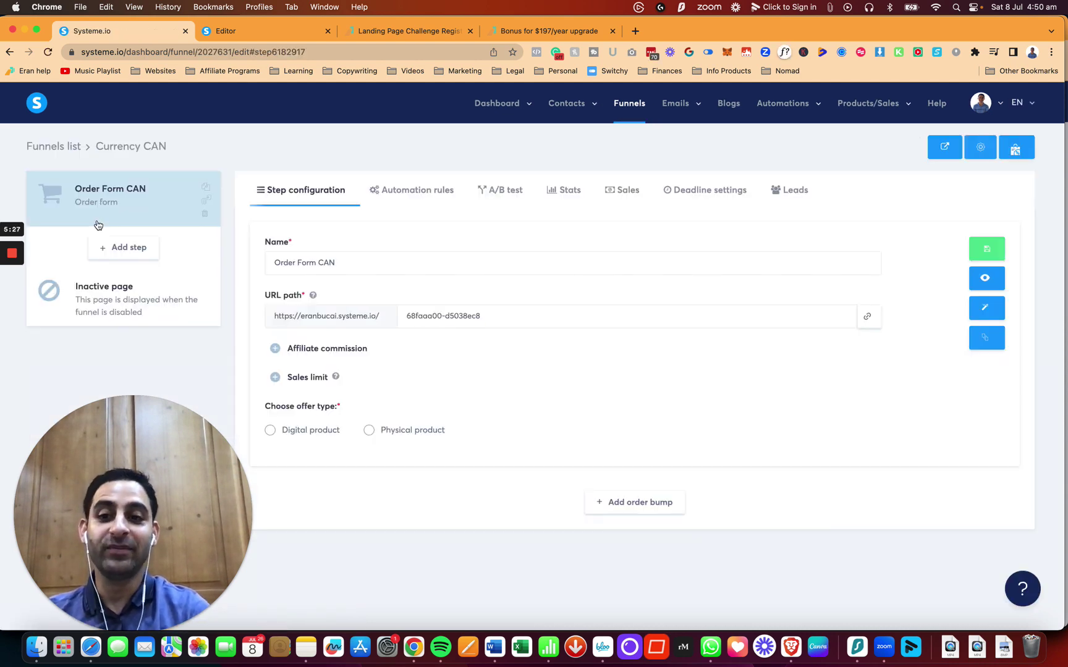
{"action": "left_click", "coordinate": [987, 309]}
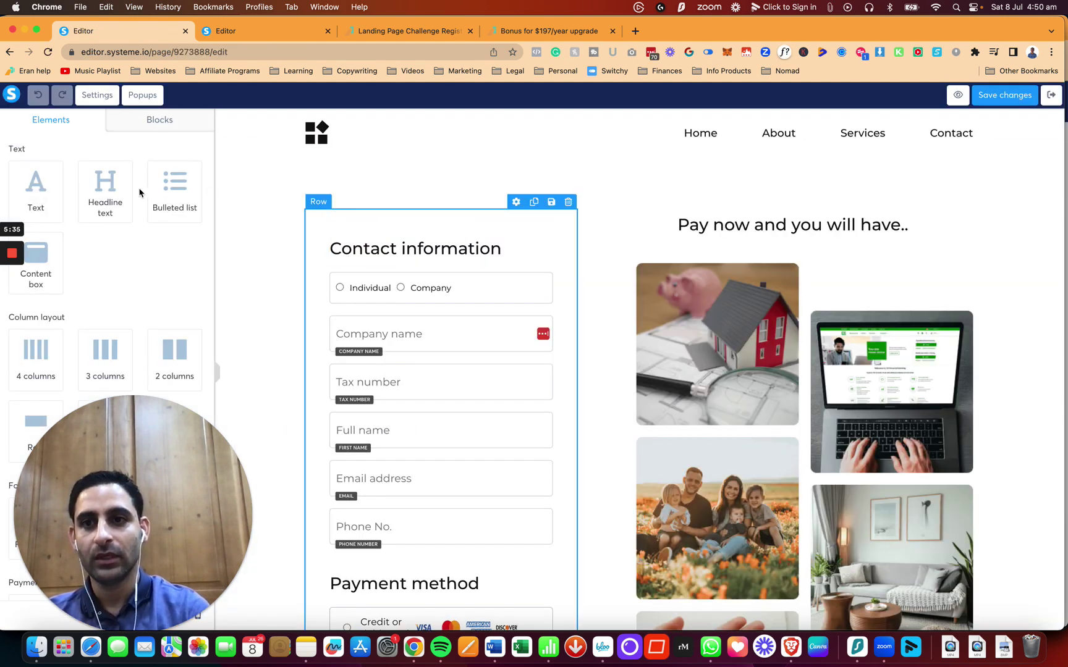
Add a text element above the Contact information heading reading "Want to pay in Euros? Click here"
{"action": "left_click_drag", "start_coordinate": [27, 189], "coordinate": [397, 233]}
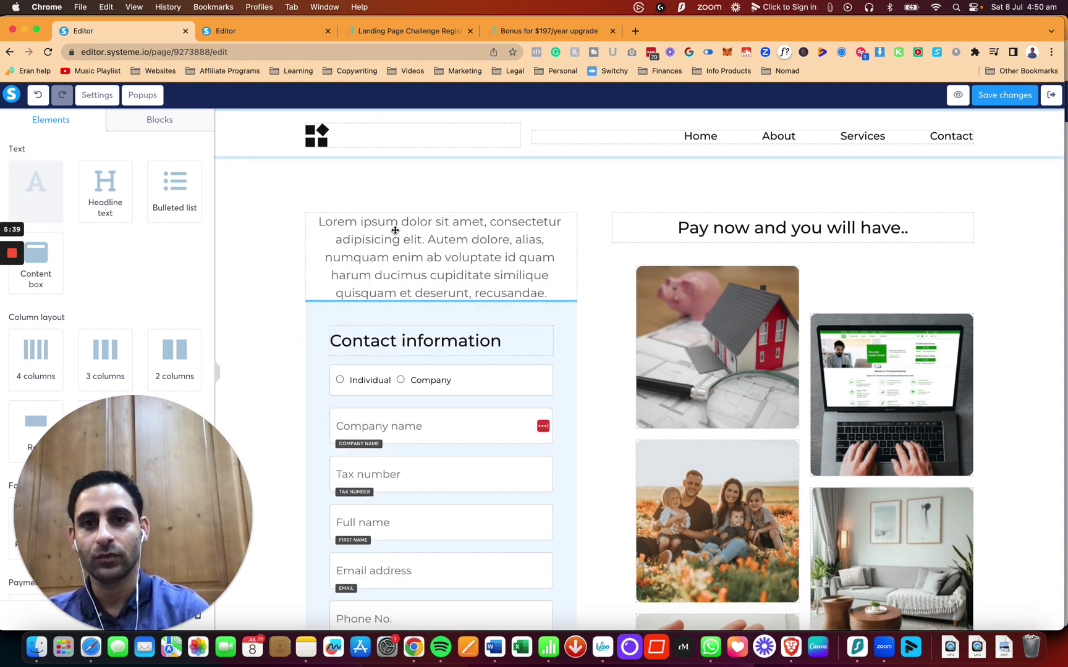
{"action": "left_click", "coordinate": [417, 242]}
{"action": "key", "text": "super+a"}
{"action": "type", "text": "Want"}
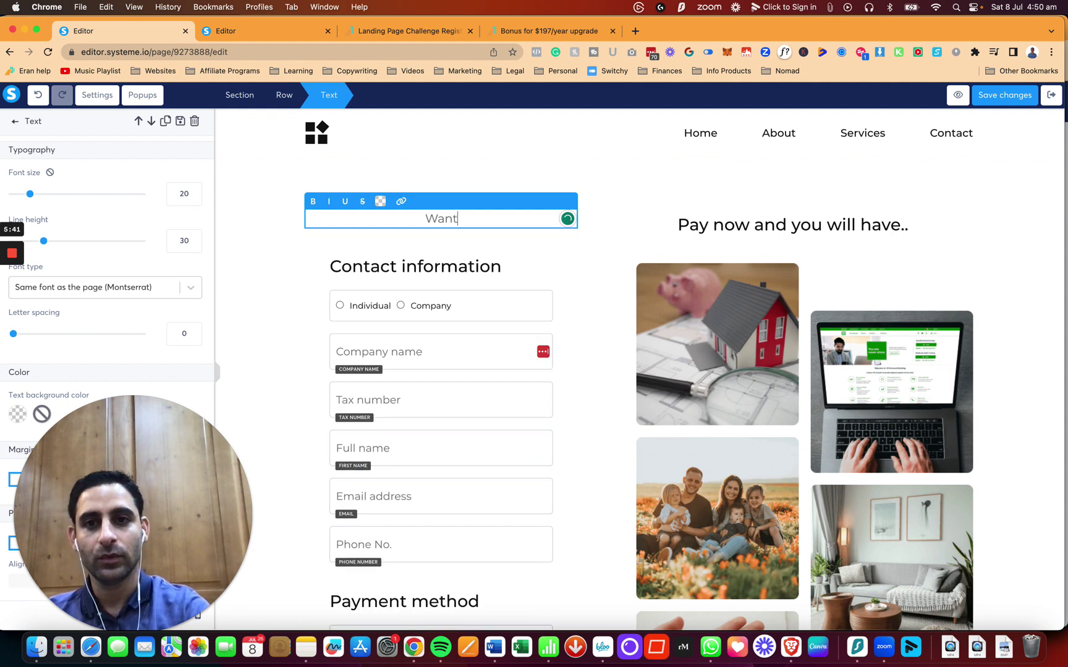
{"action": "type", "text": " to pay in Euro"}
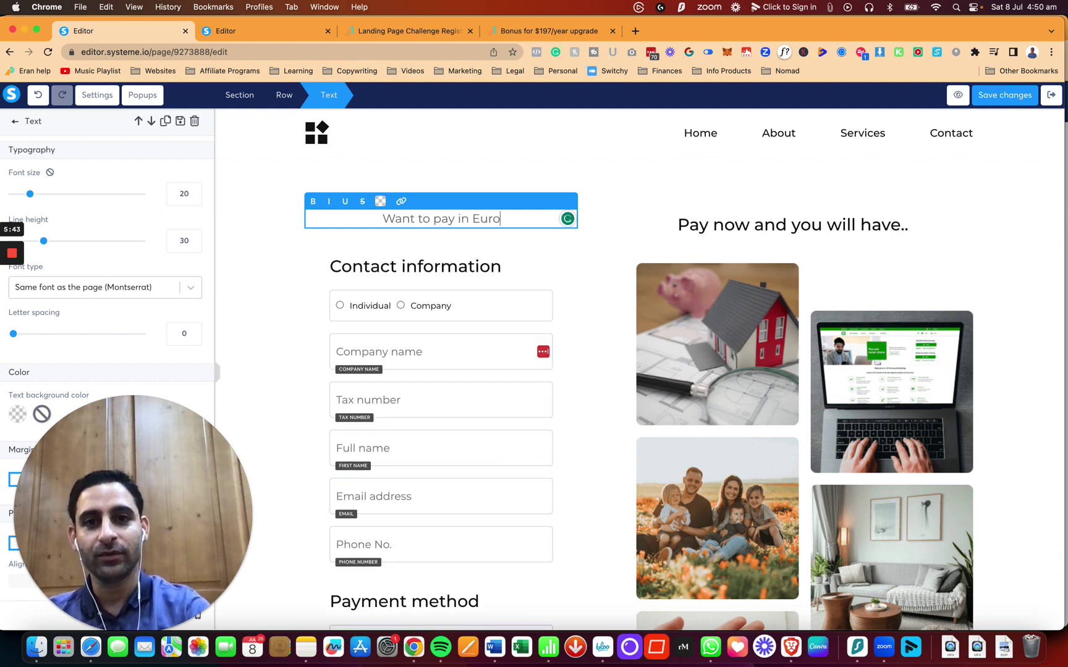
{"action": "type", "text": "s? Click here"}
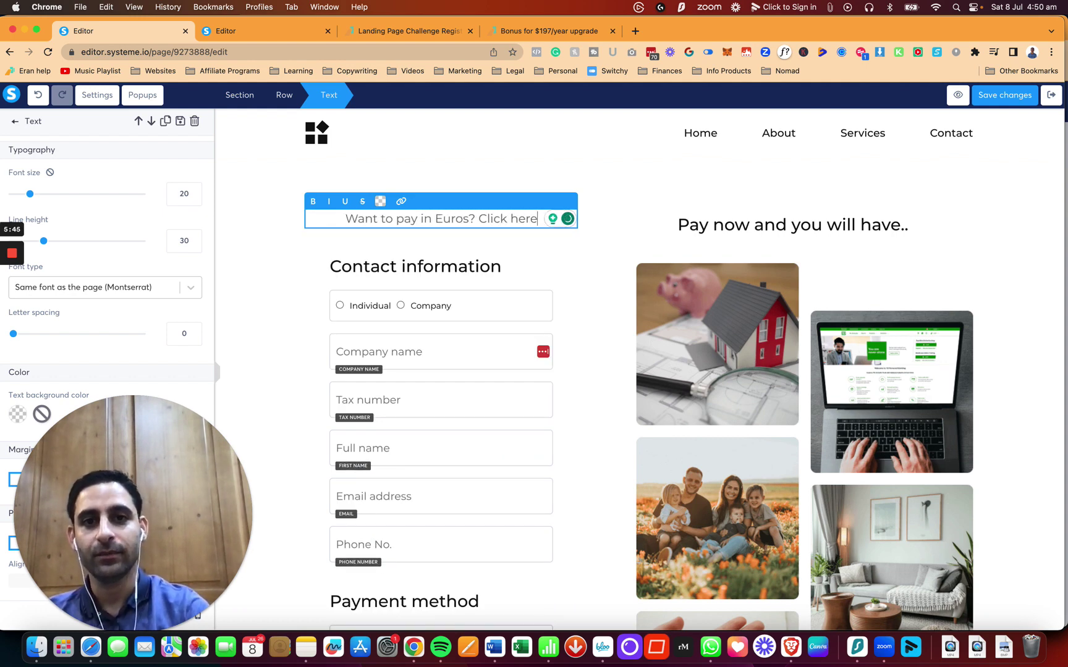
Link the whole Euros text to the copied Order Form EURO URL
{"action": "key", "text": "super+a"}
{"action": "left_click", "coordinate": [402, 203]}
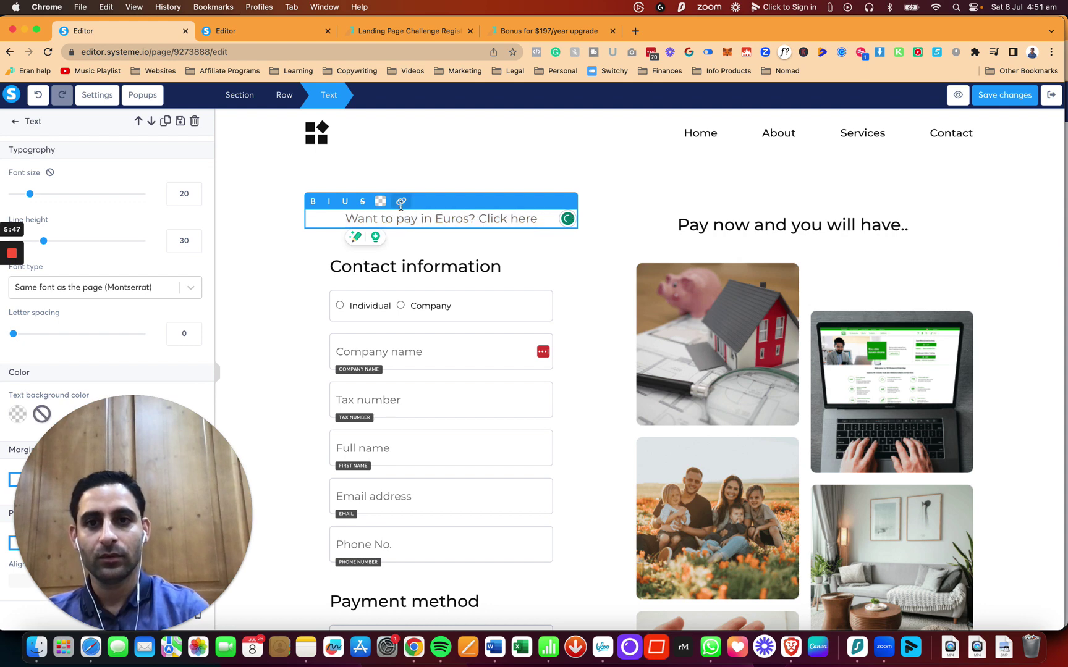
{"action": "key", "text": "super+v"}
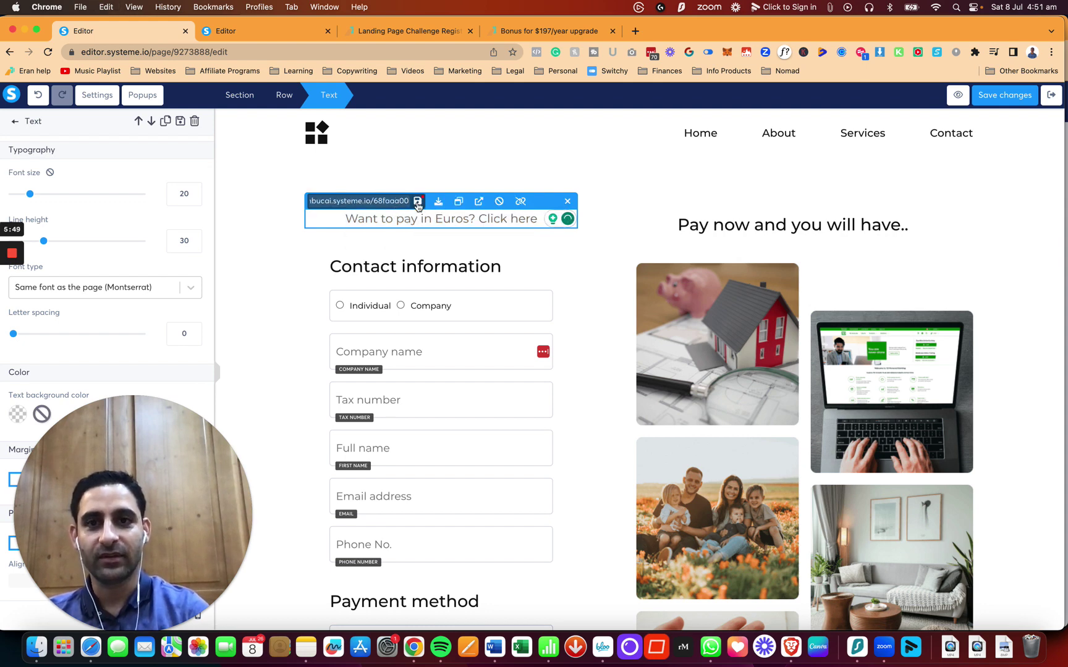
{"action": "left_click", "coordinate": [396, 216]}
Make the Euros link text bold, colour it blue 4A90E2 and save the page changes
{"action": "left_click", "coordinate": [339, 219]}
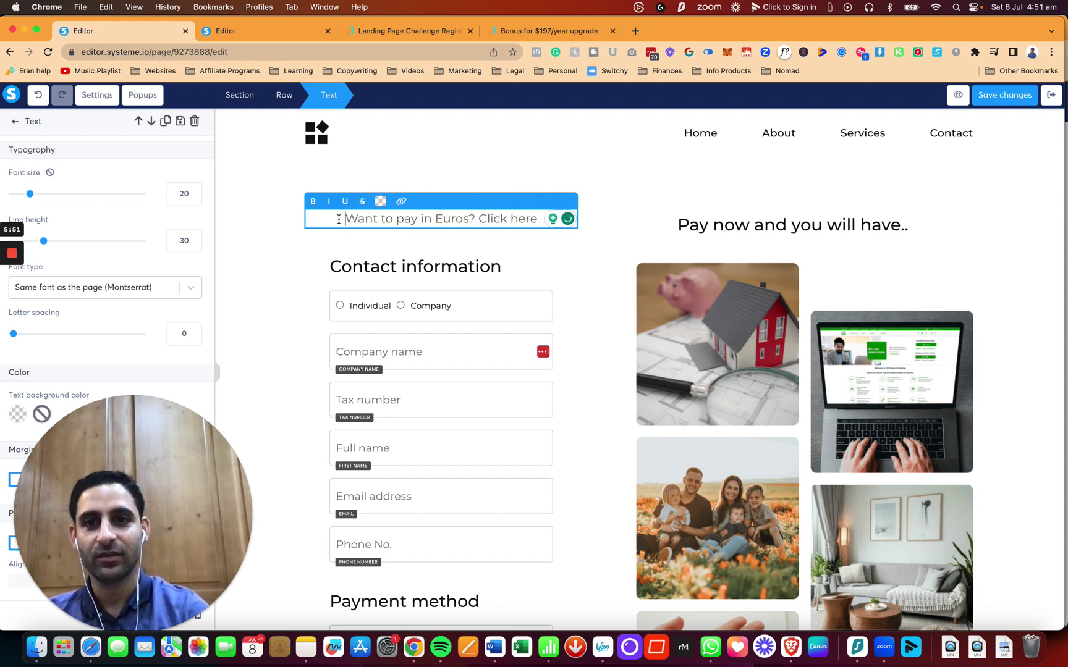
{"action": "triple_click", "coordinate": [339, 218]}
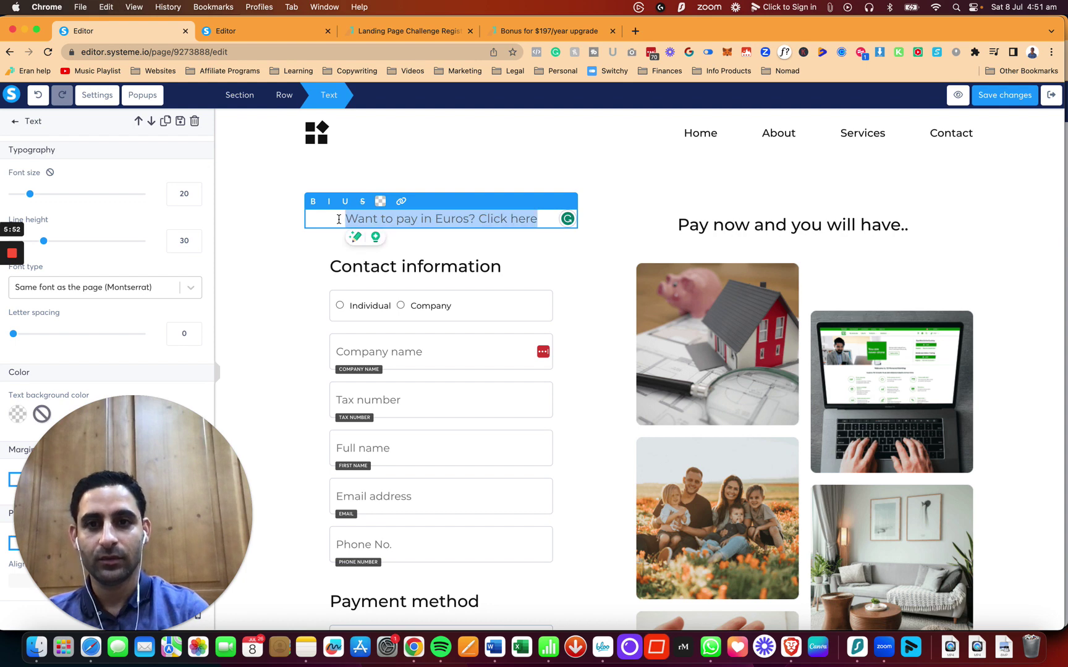
{"action": "left_click", "coordinate": [382, 202]}
{"action": "left_click", "coordinate": [385, 386]}
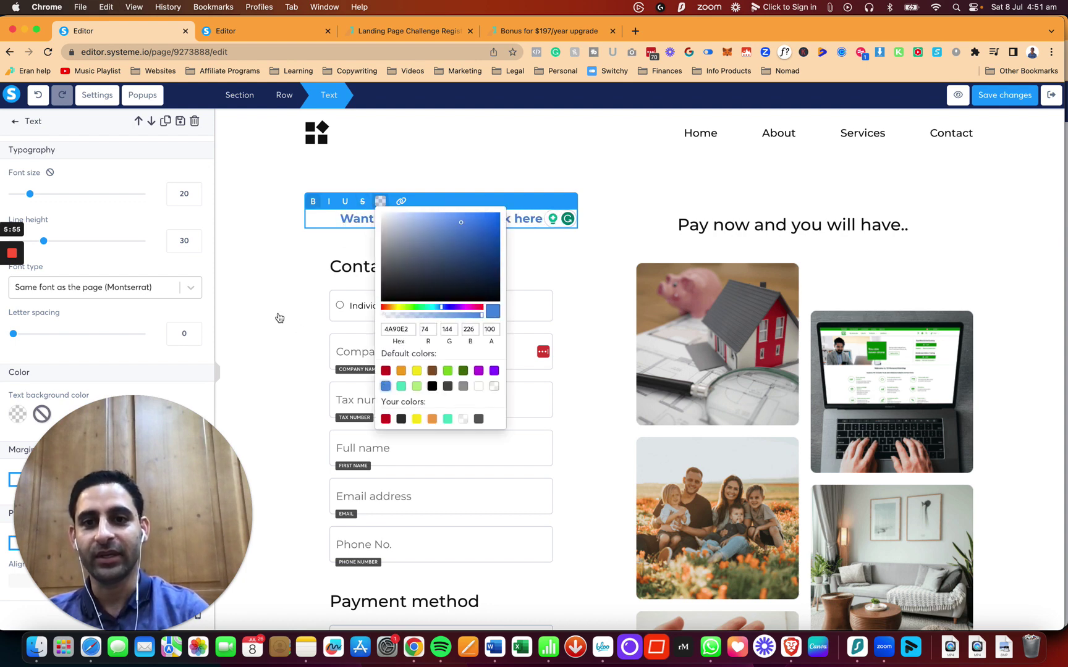
{"action": "left_click", "coordinate": [294, 308]}
{"action": "left_click", "coordinate": [1004, 98]}
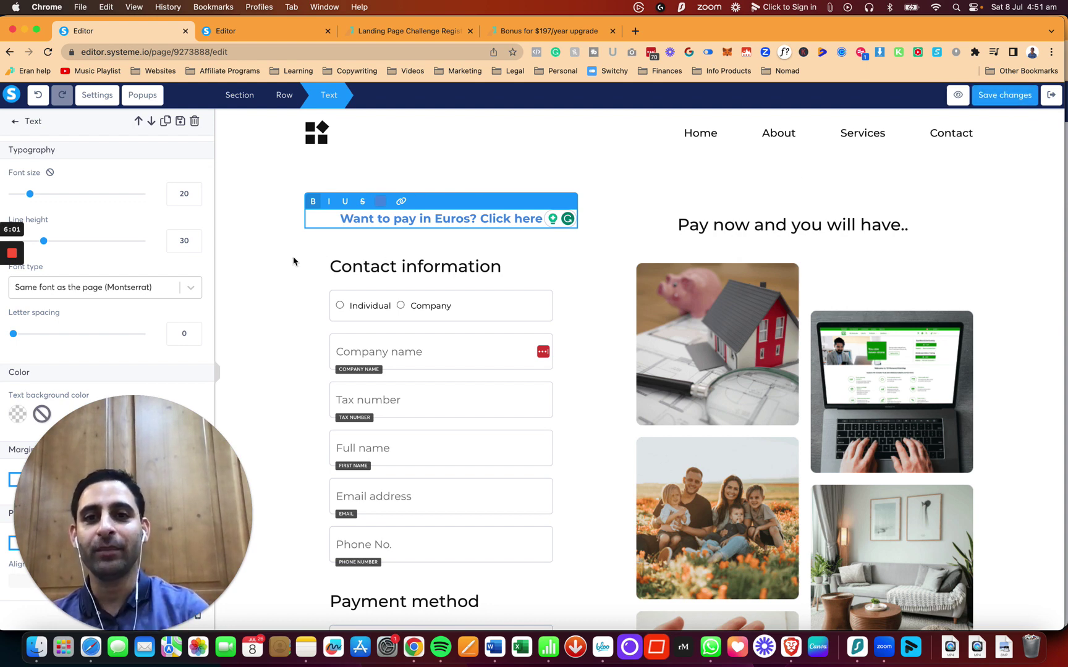
{"action": "left_click", "coordinate": [293, 260]}
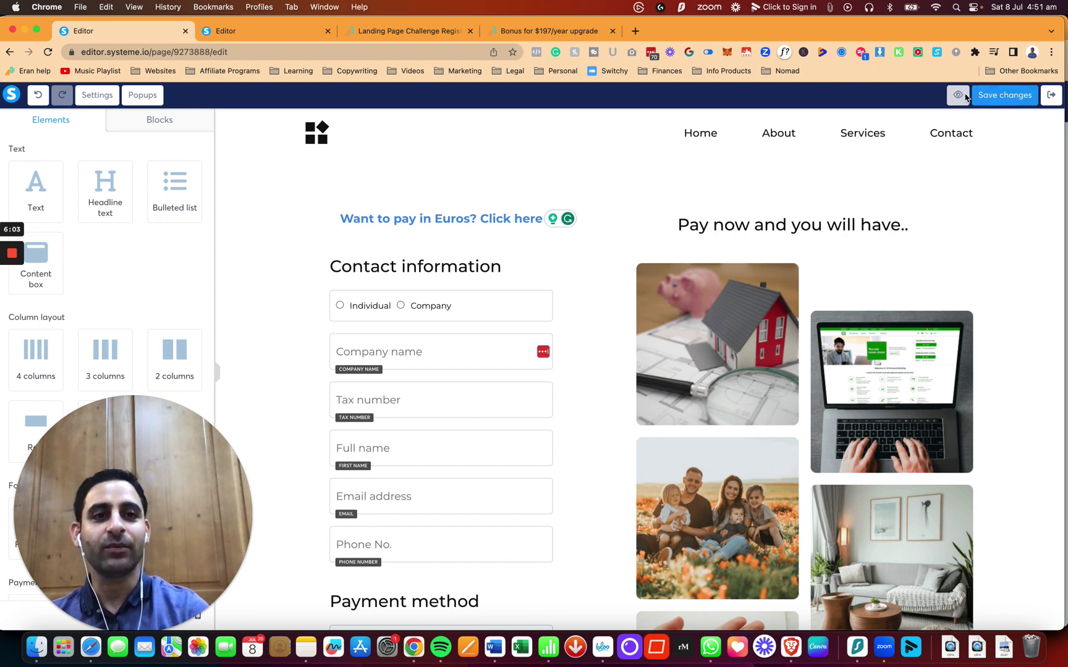
Preview the Canadian dollar order form and test the currency links by switching to the Euro form and back
{"action": "left_click", "coordinate": [966, 97]}
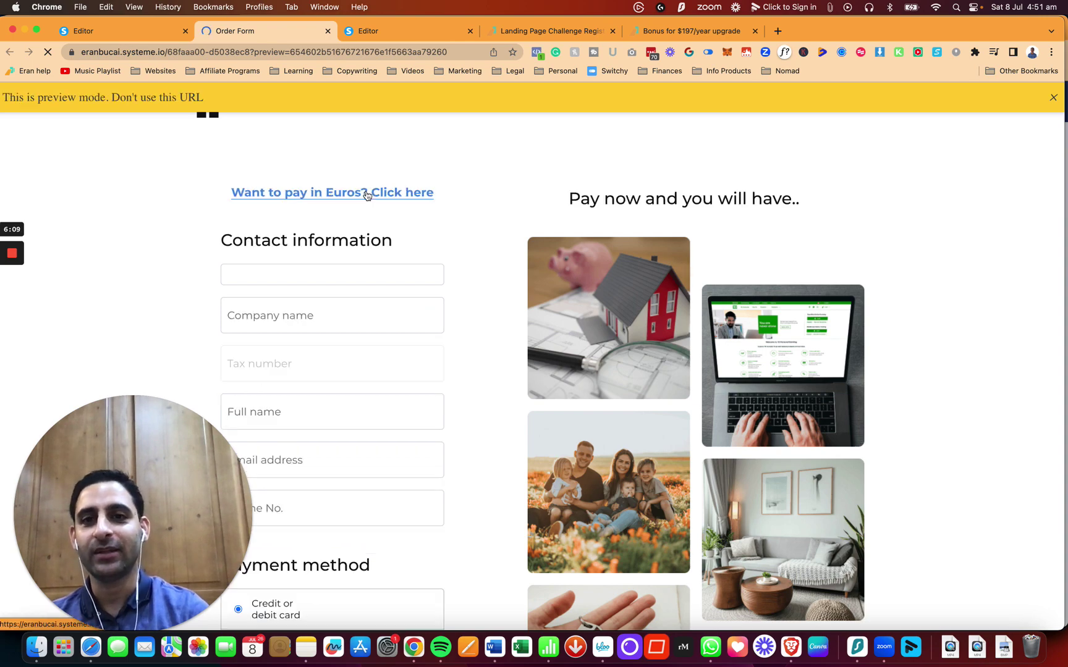
{"action": "scroll", "coordinate": [468, 399], "scroll_direction": "down", "scroll_amount": 10}
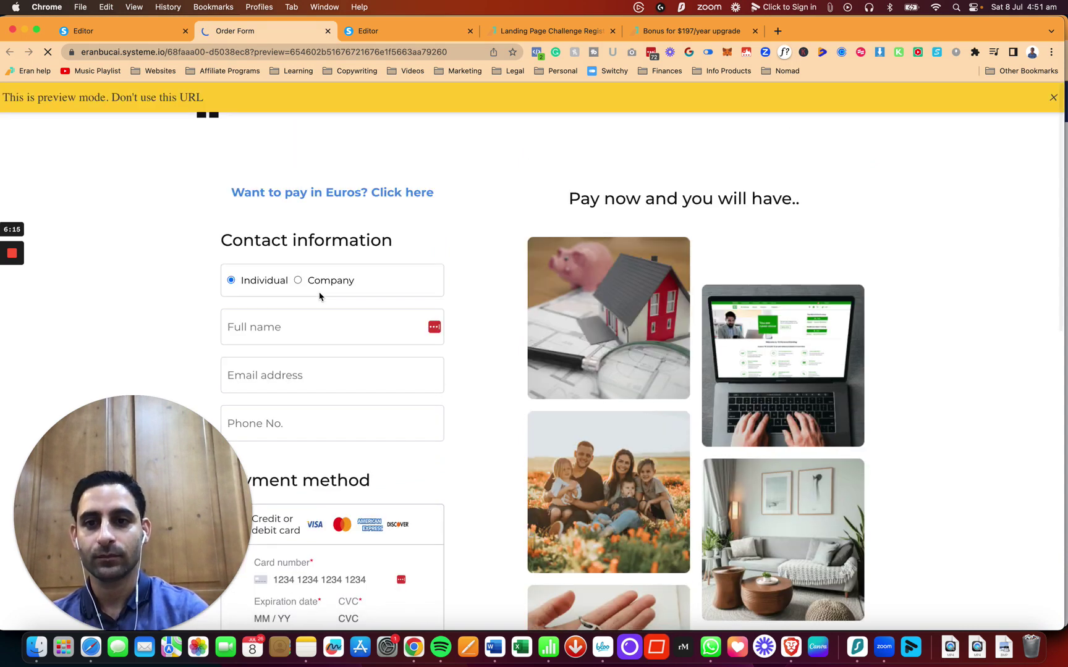
{"action": "left_click", "coordinate": [344, 199]}
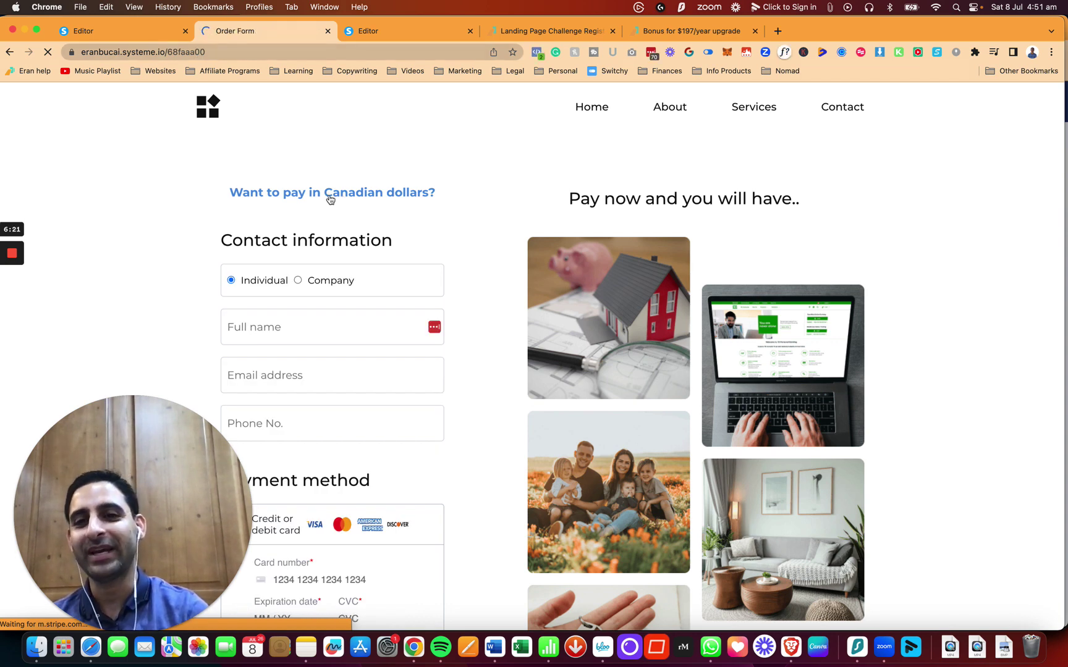
{"action": "left_click", "coordinate": [330, 199]}
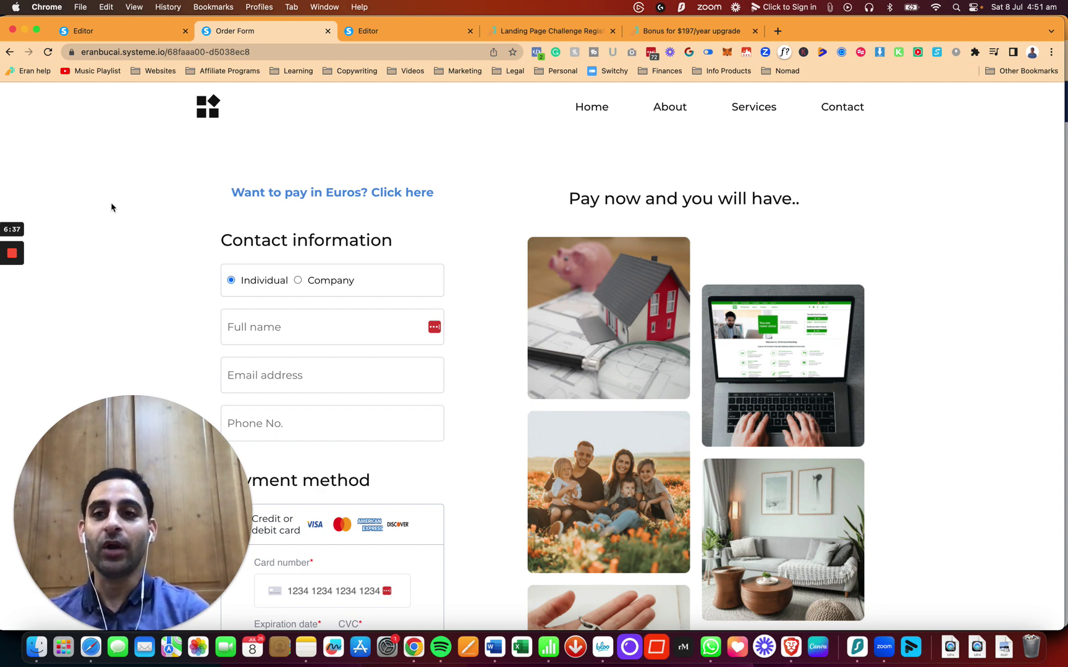
{"action": "mouse_move", "coordinate": [10, 274]}
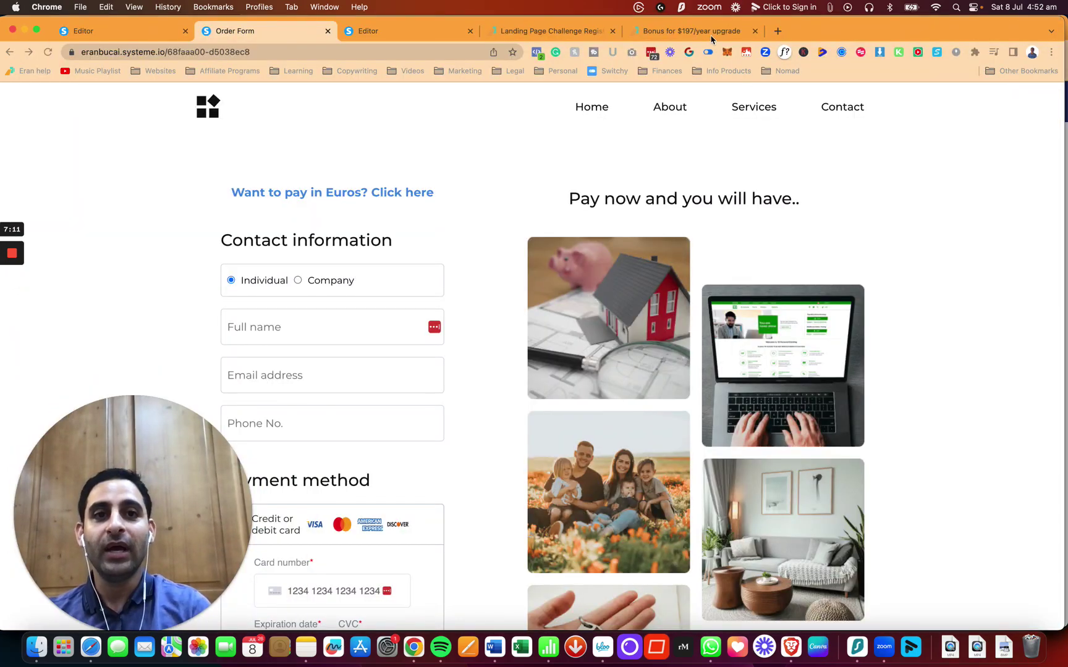
Switch to the open $197/year upgrade bonus page and load the address eran.link/197bonus there
{"action": "left_click", "coordinate": [717, 34]}
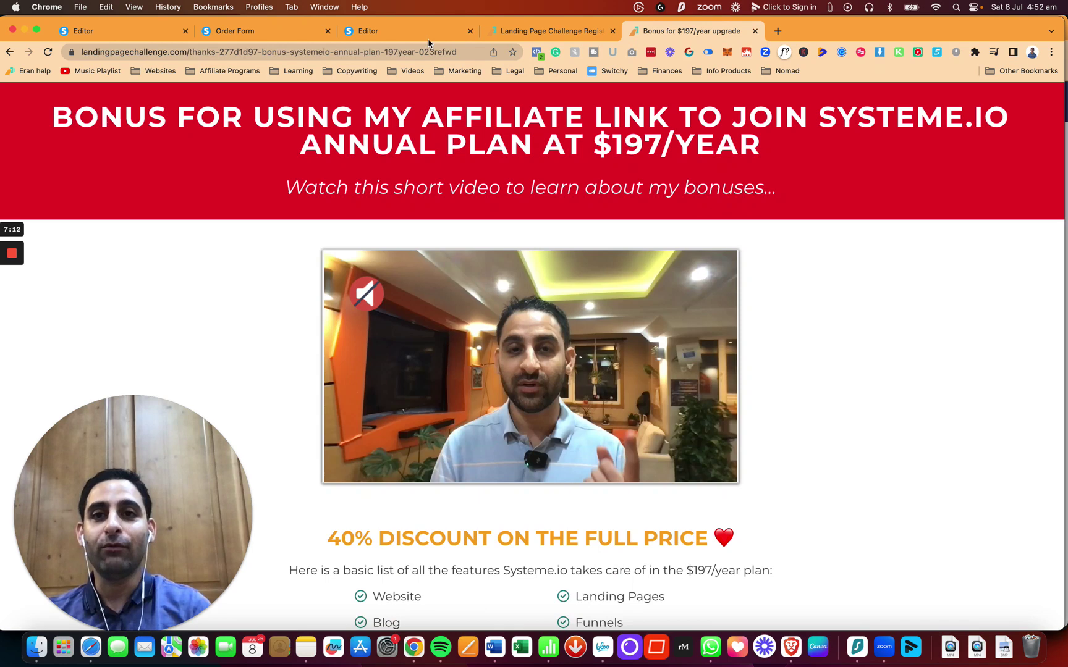
{"action": "left_click", "coordinate": [380, 51]}
{"action": "type", "text": "eran.link/"}
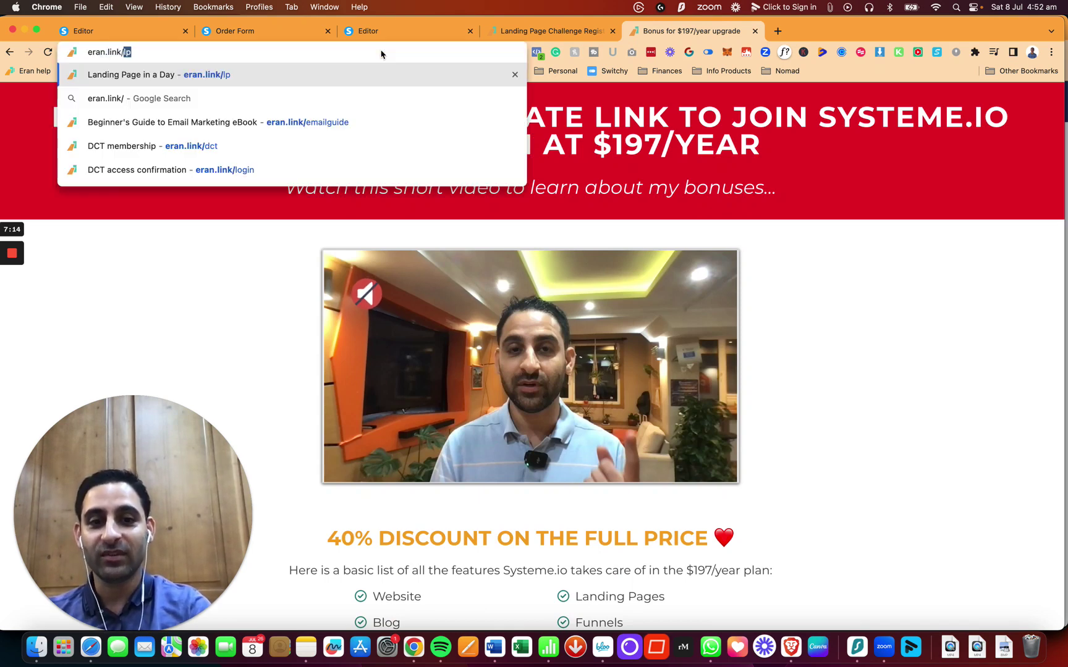
{"action": "type", "text": "197bonus"}
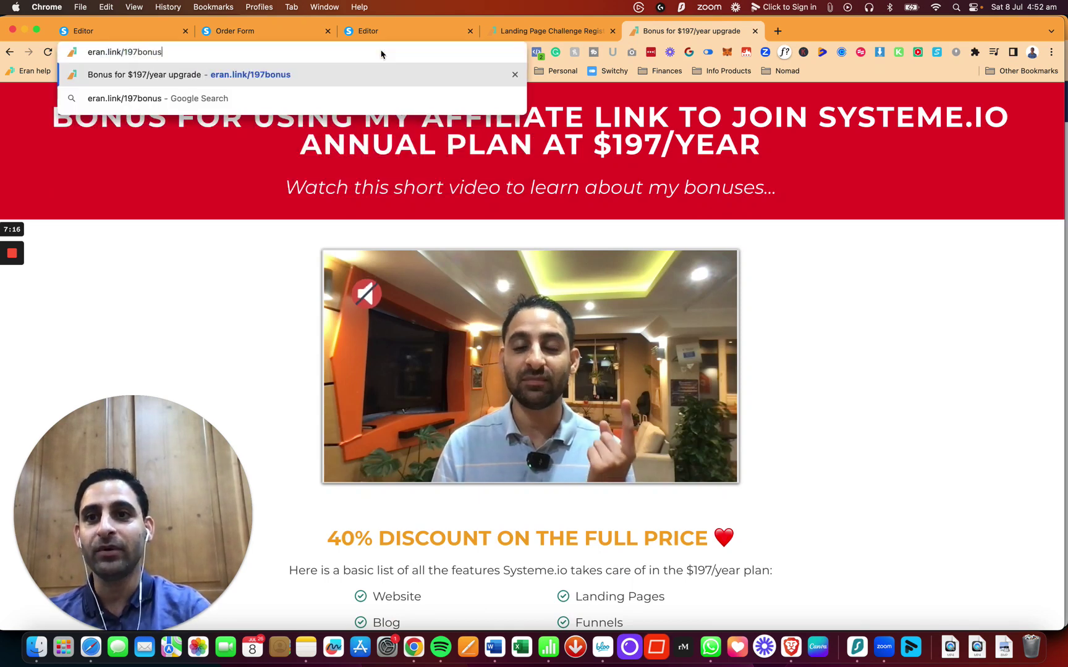
{"action": "key", "text": "Return"}
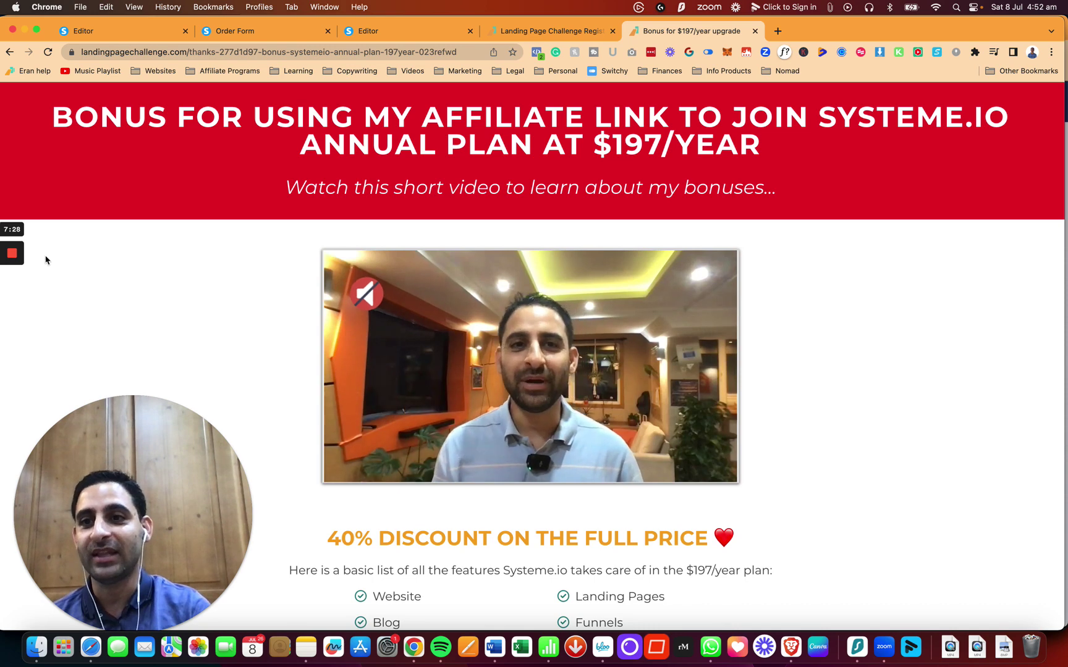
{"action": "mouse_move", "coordinate": [12, 259]}
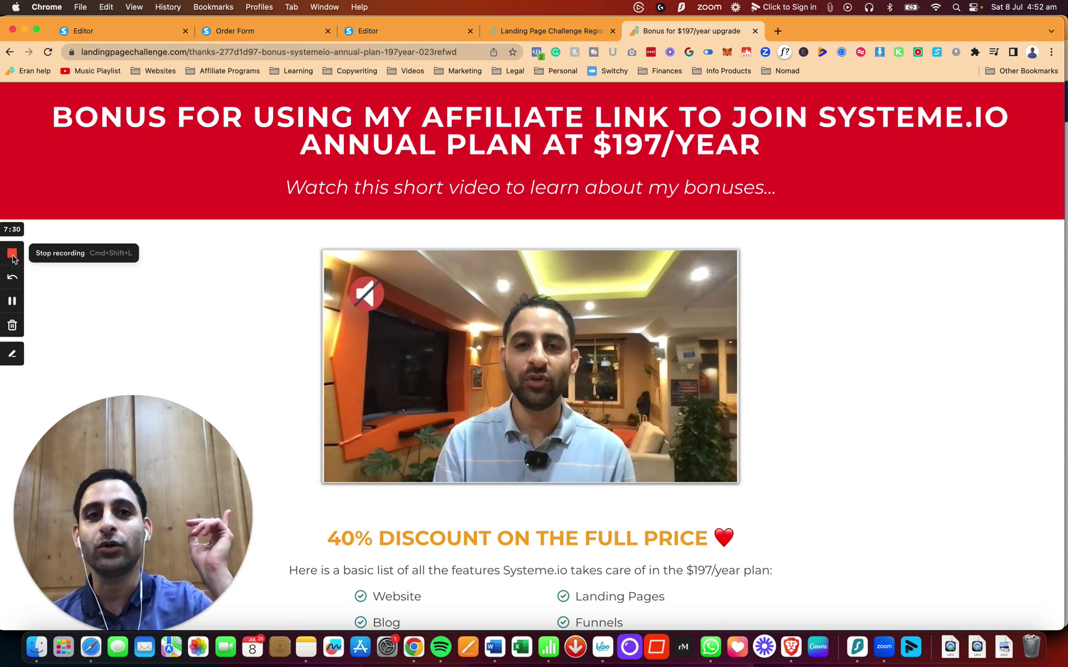